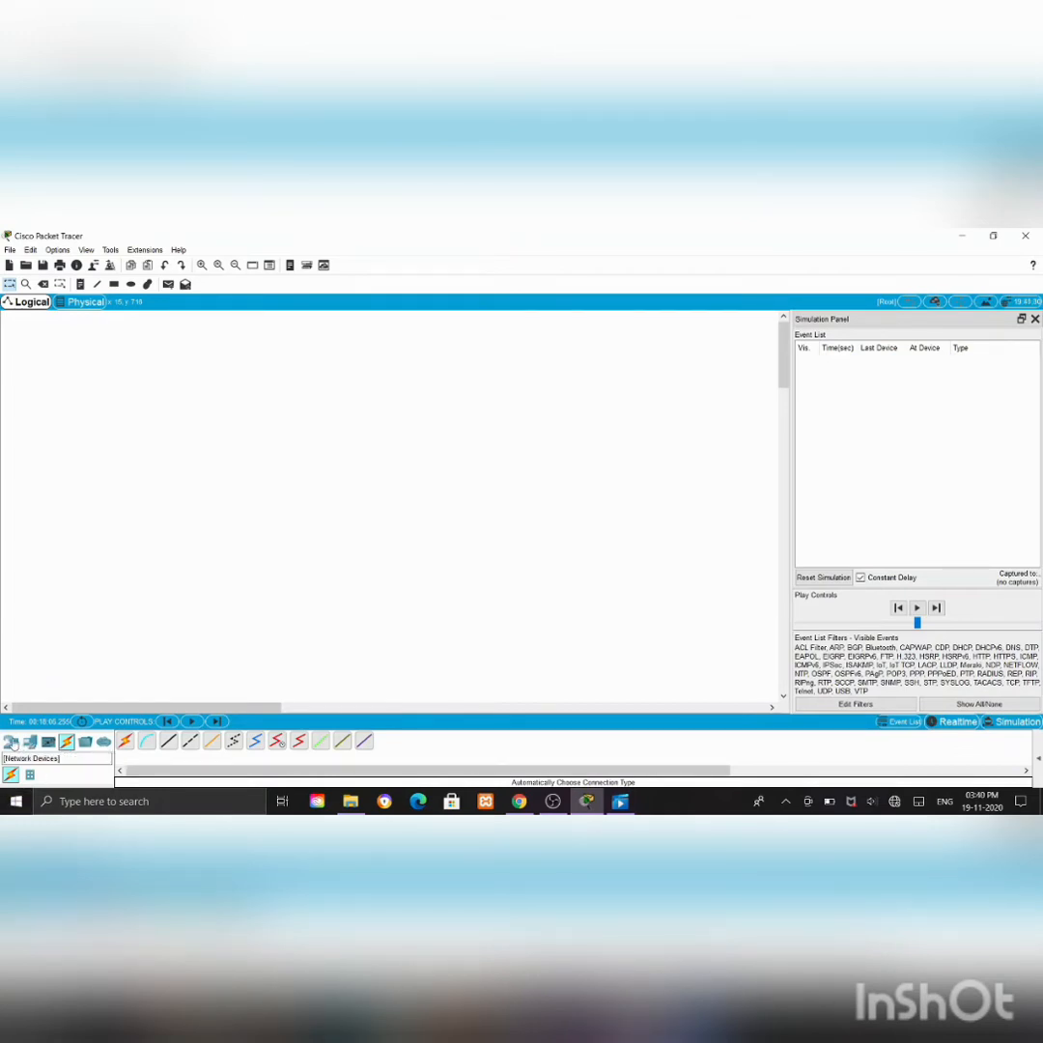
- Place a 2960-24TT switch in the upper part of the empty logical workspace
left_click(12, 741)
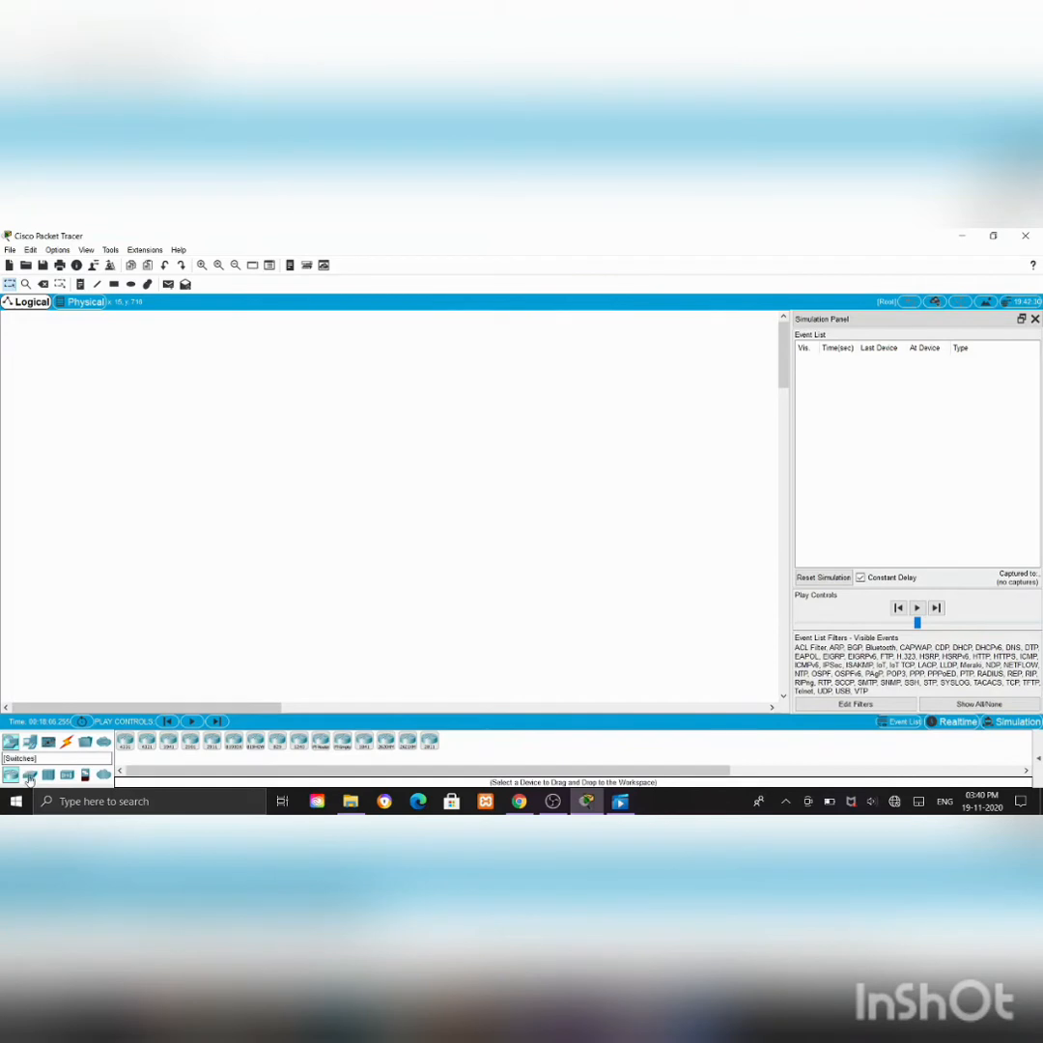
left_click(29, 776)
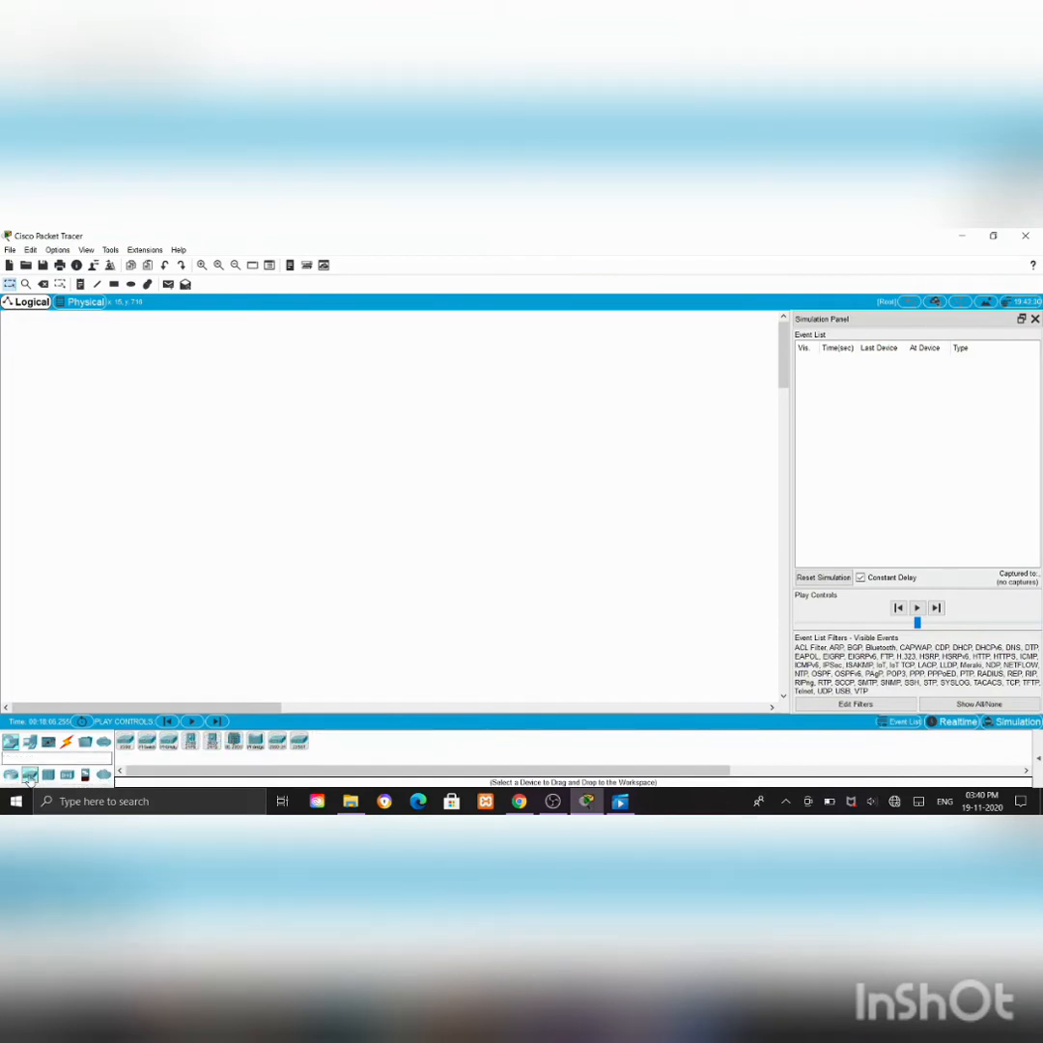
left_click_drag(125, 742, 249, 401)
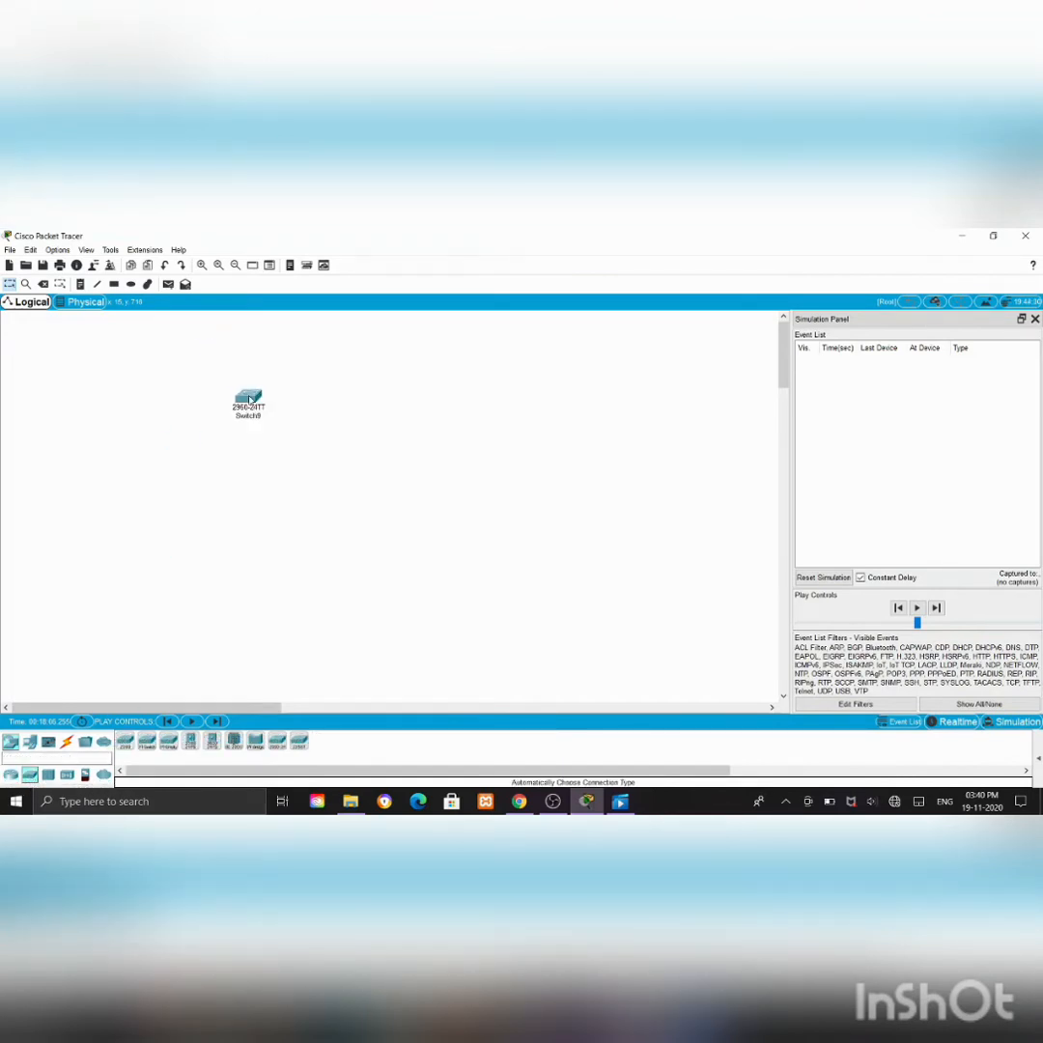
- Place two PCs below the switch, one on each side, and line them up at about the same height
left_click(30, 740)
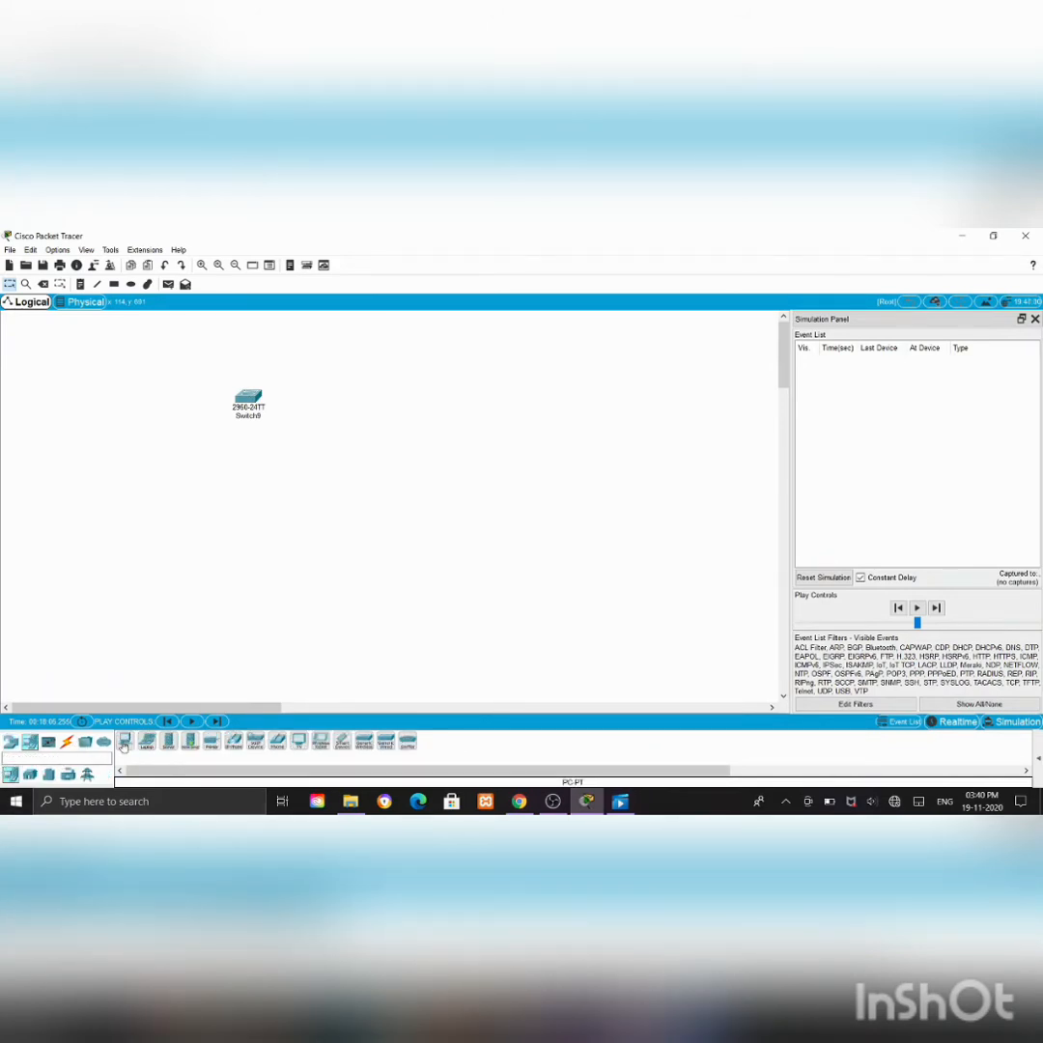
left_click_drag(124, 743, 173, 483)
left_click_drag(127, 743, 287, 486)
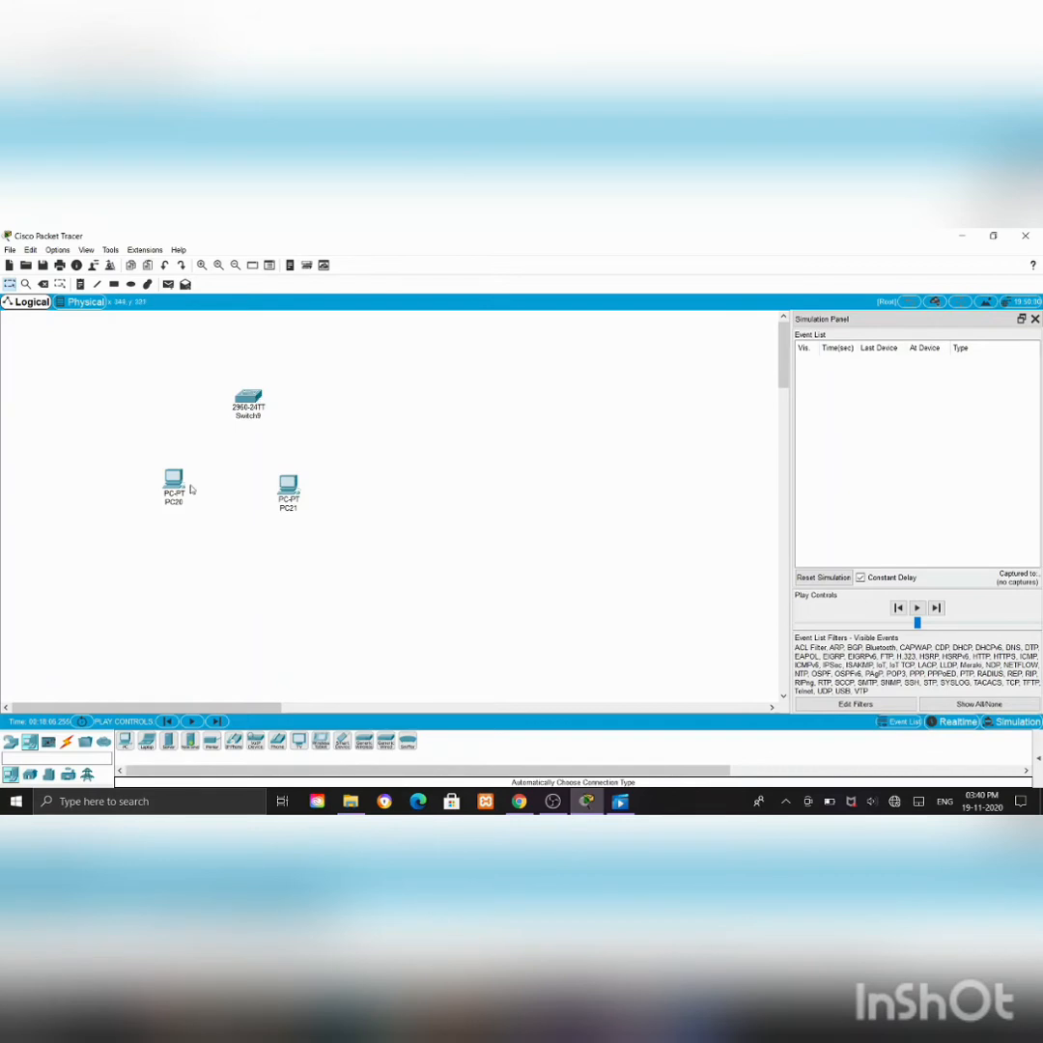
mouse_move(296, 491)
left_click_drag(289, 492, 291, 483)
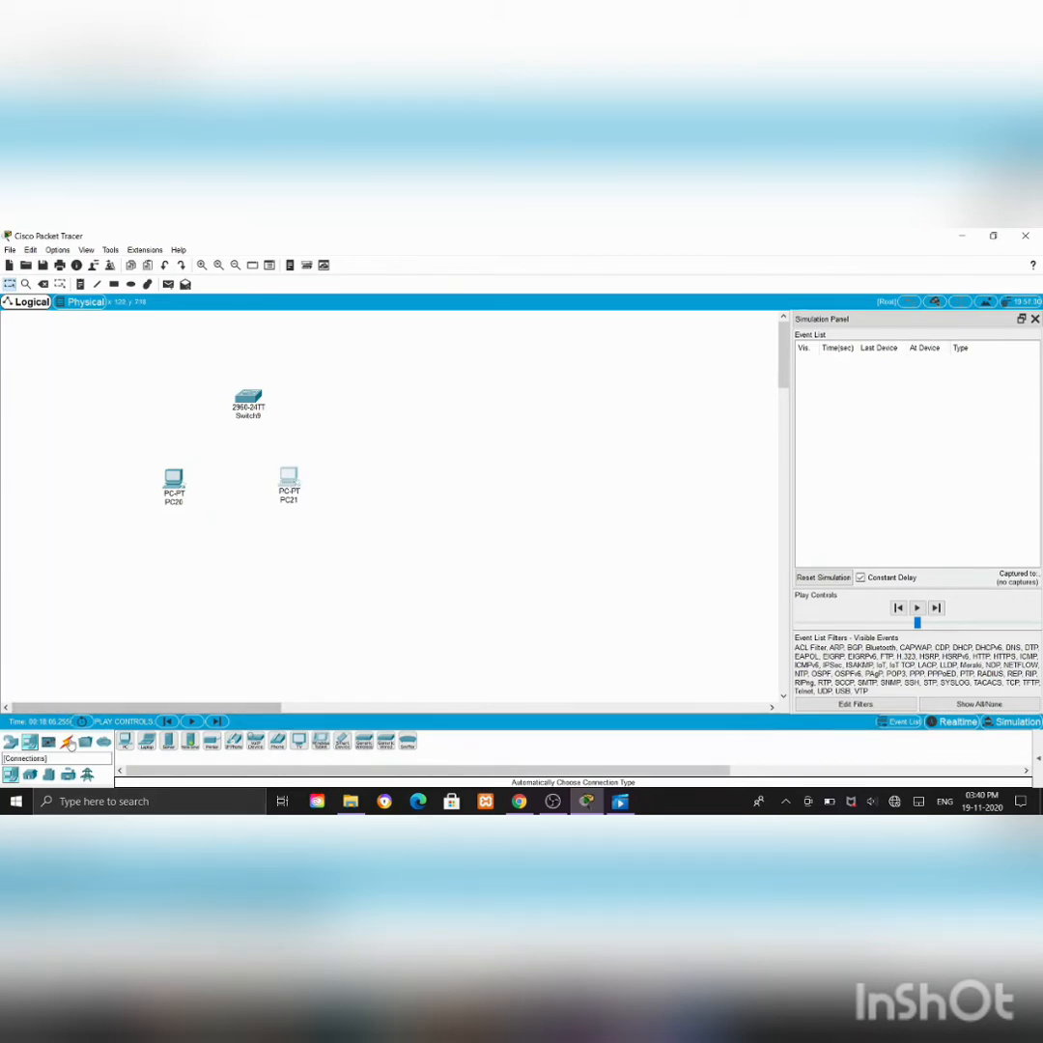
- Connect both PCs to the switch with automatically chosen cables and move the PCs further outward and slightly up
mouse_move(258, 400)
left_click(67, 741)
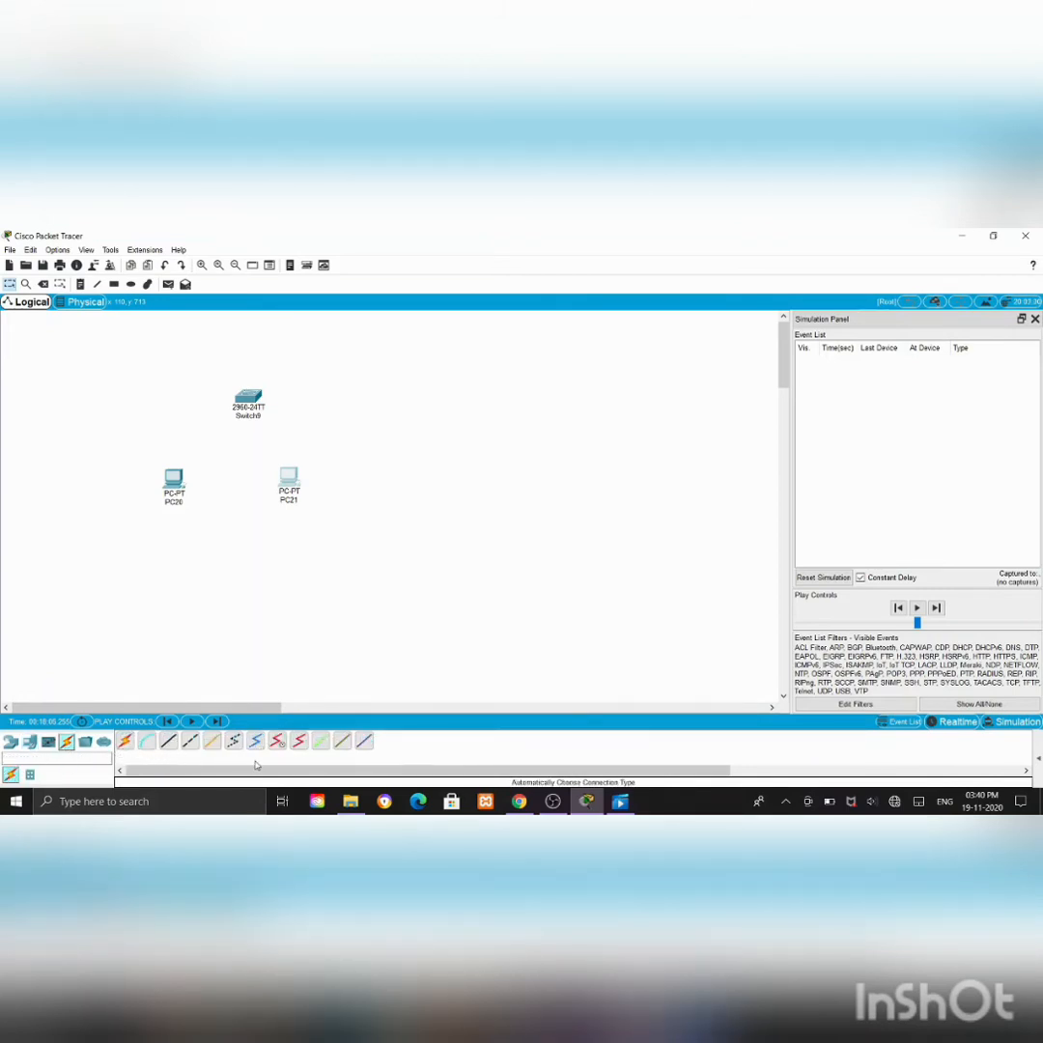
left_click(126, 743)
left_click(173, 479)
left_click(249, 406)
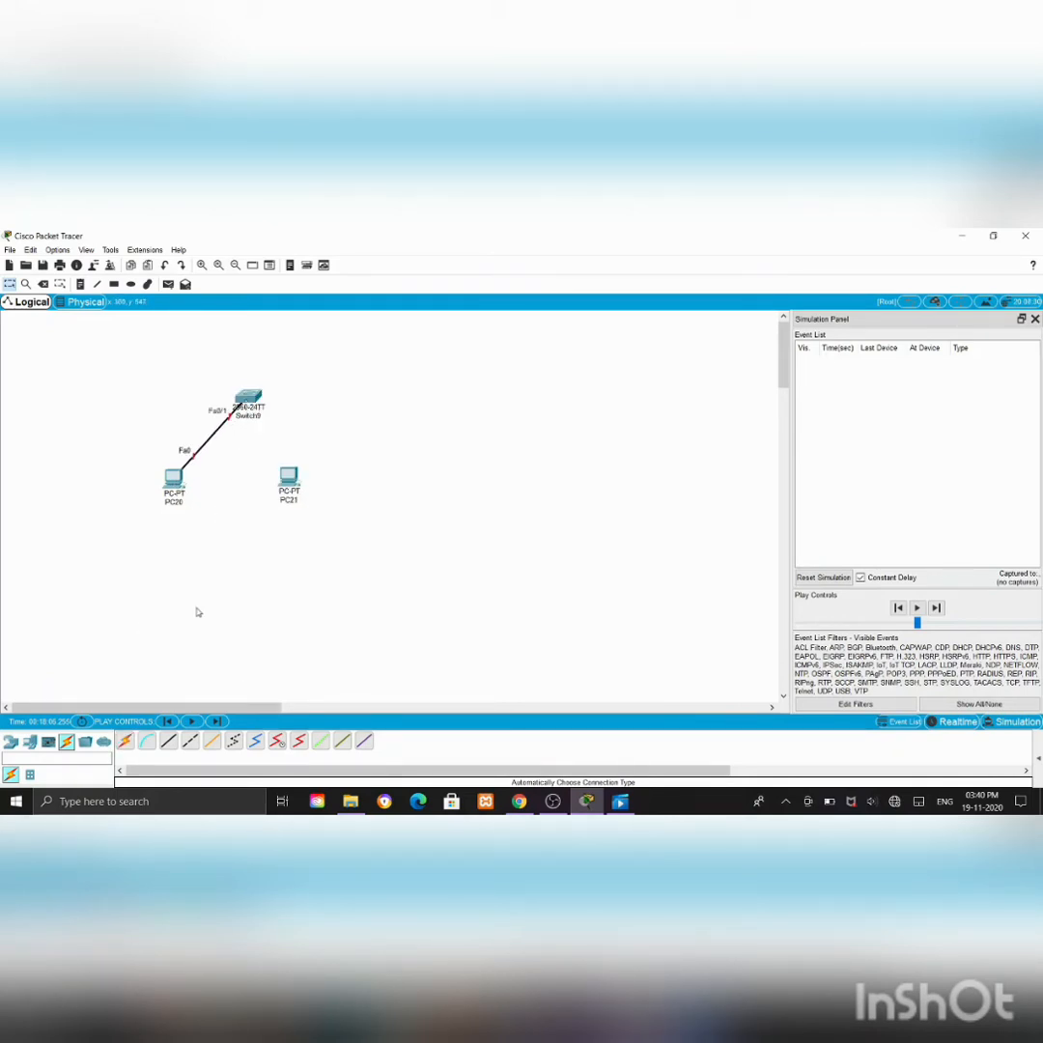
left_click(126, 741)
left_click(290, 479)
left_click(268, 409)
left_click_drag(289, 477, 345, 456)
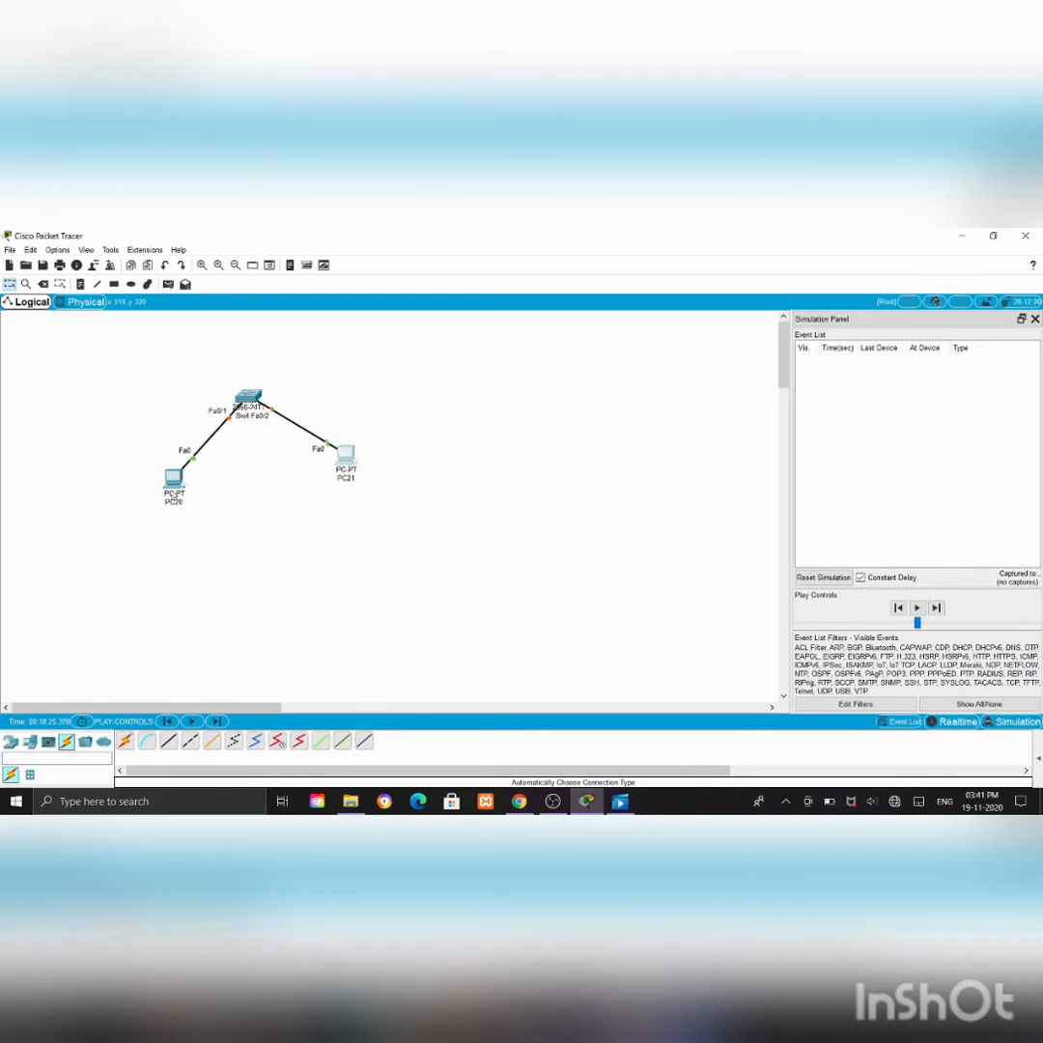
left_click_drag(174, 475, 127, 451)
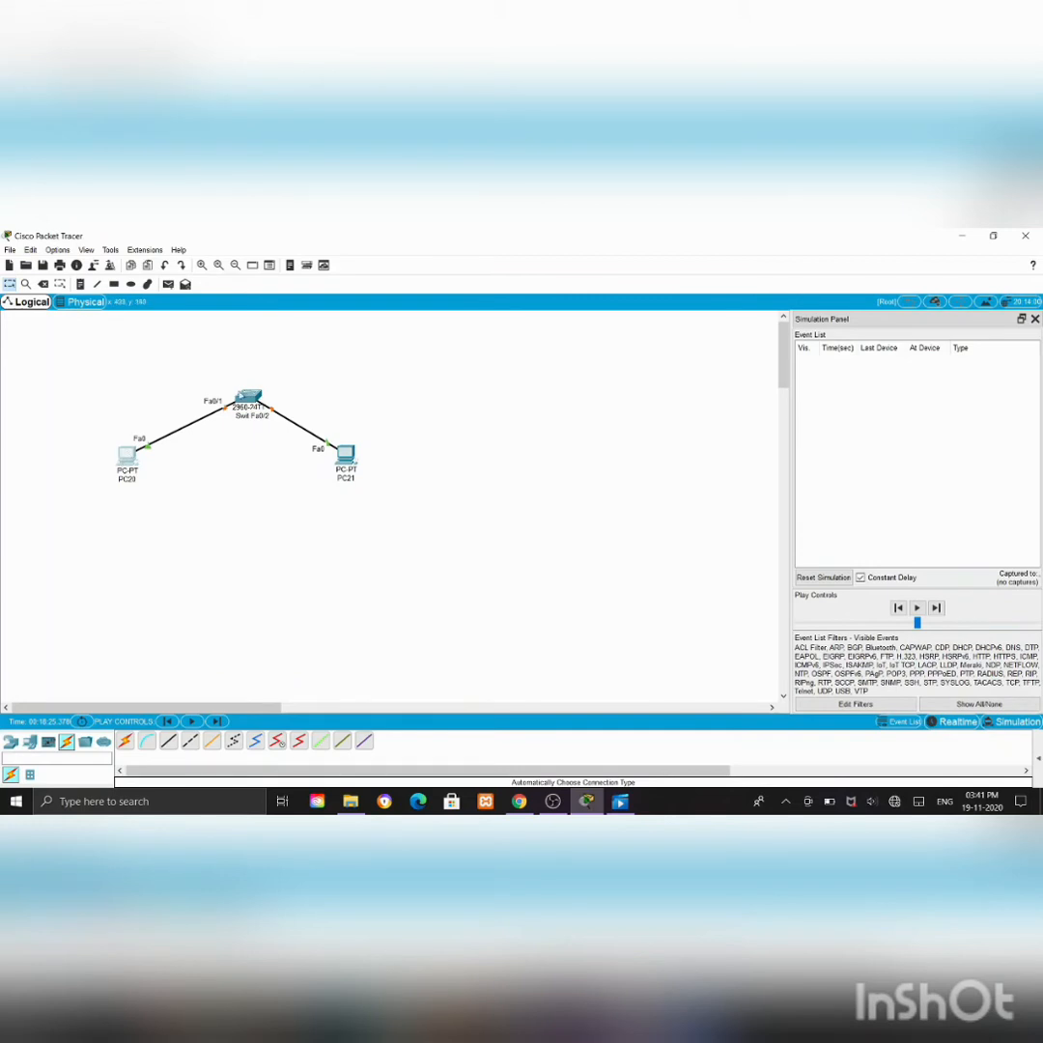
- Configure FastEthernet0 of PC20 with the static IP address 192.168.1.1 and subnet mask 255.255.255.0
mouse_move(131, 453)
left_click(129, 463)
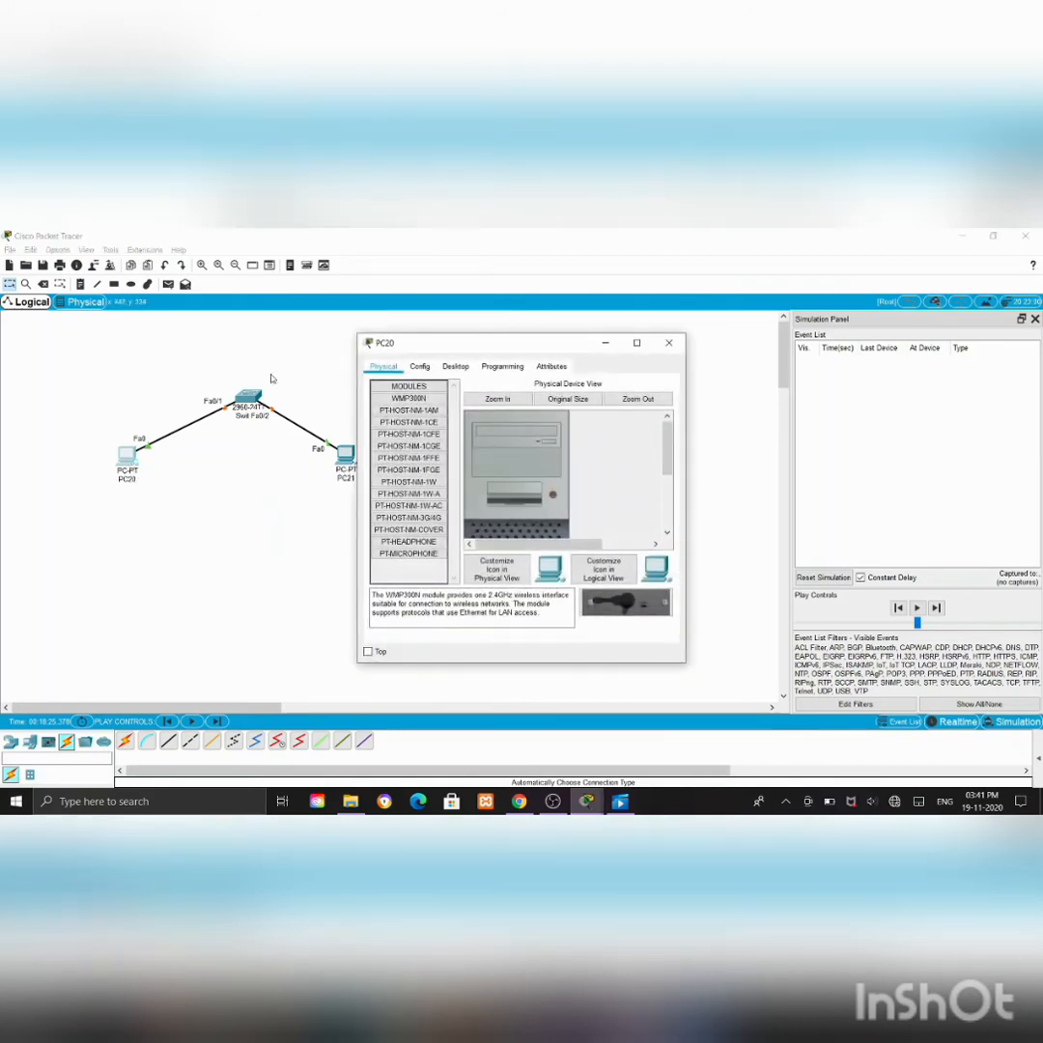
left_click(431, 365)
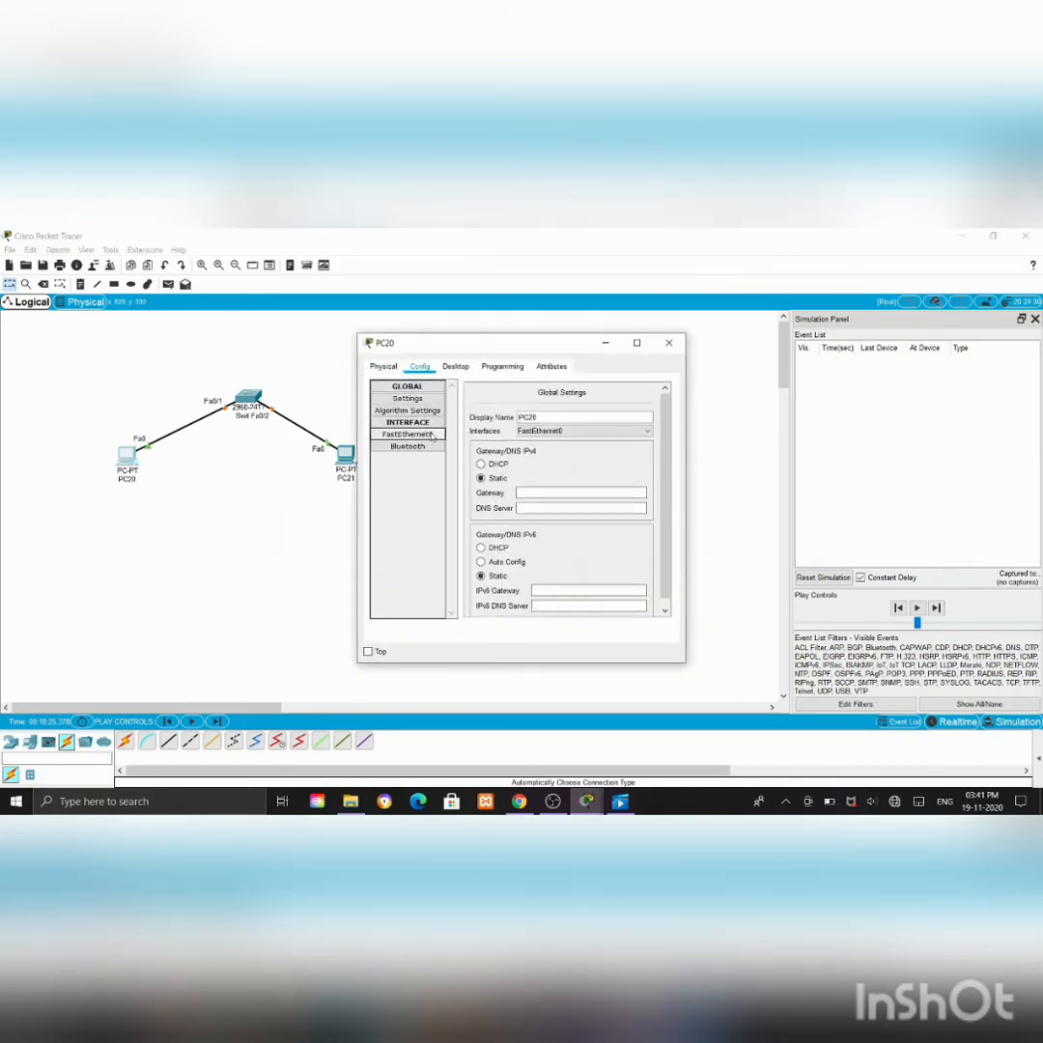
left_click(432, 437)
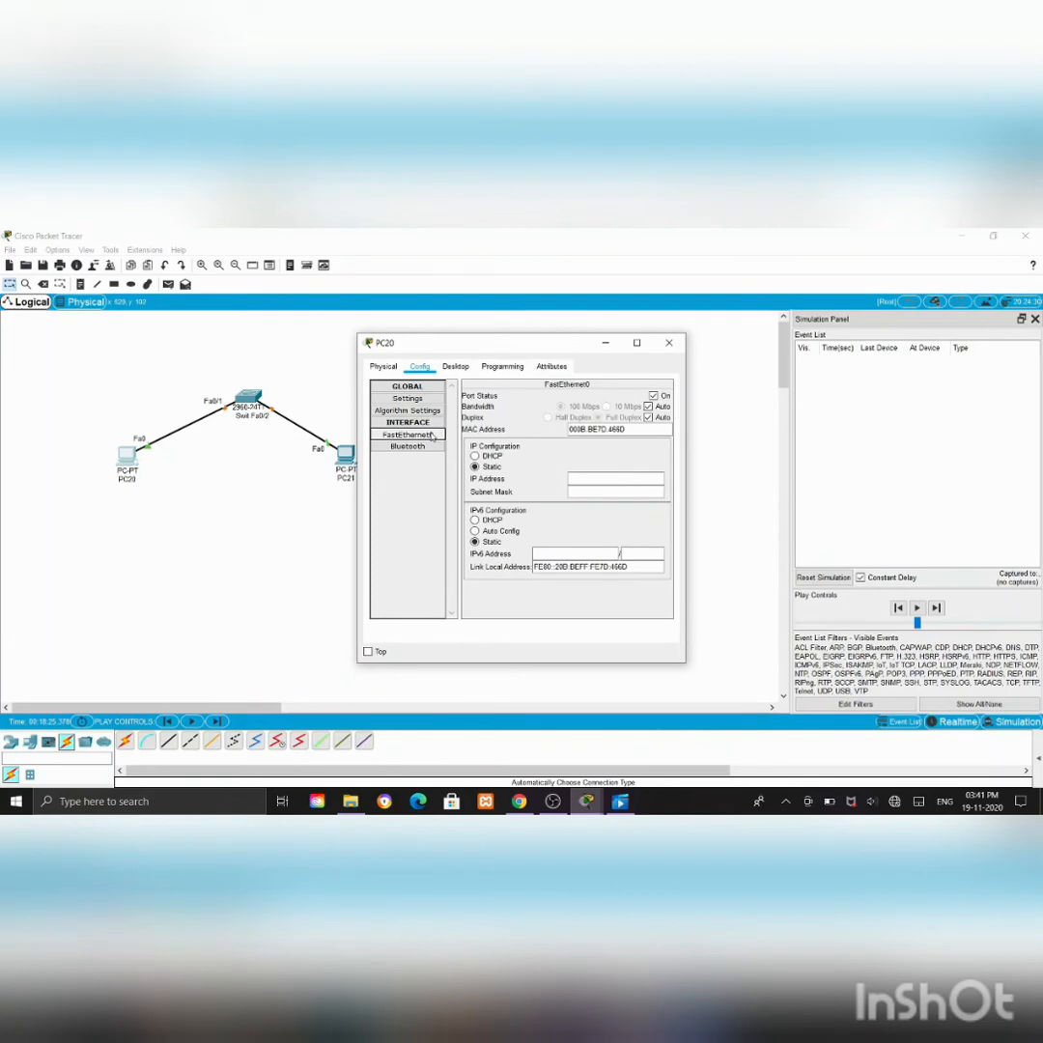
left_click(594, 482)
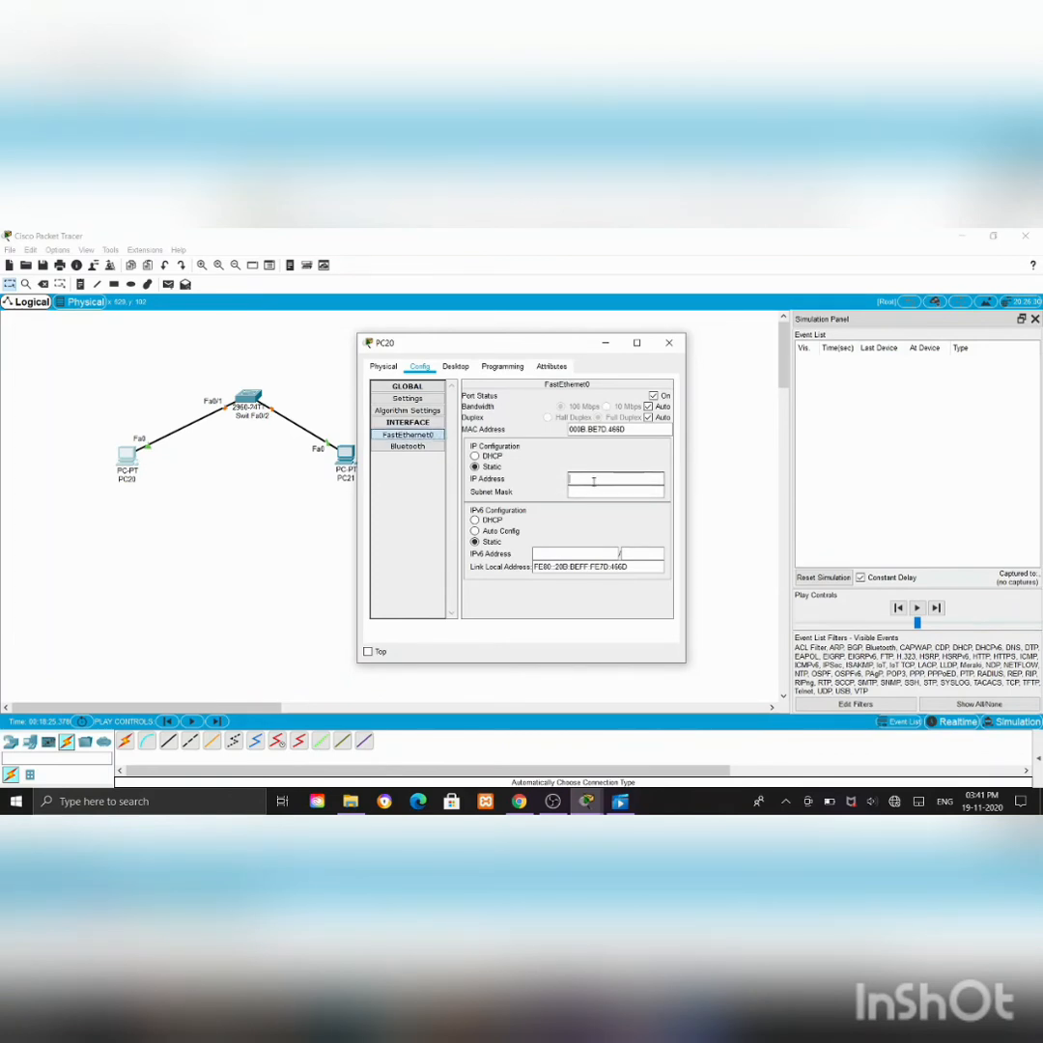
type("192.168.1.1")
left_click(594, 491)
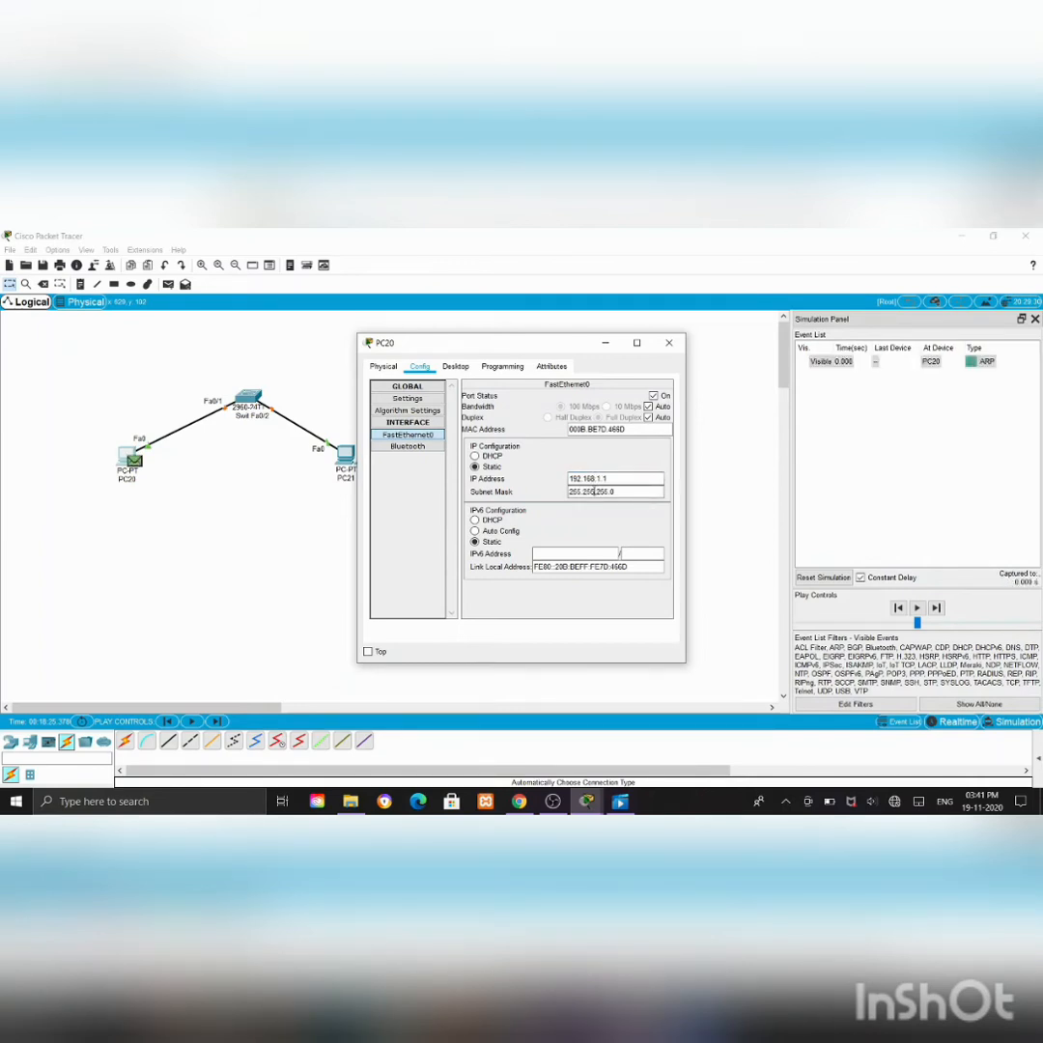
left_click(605, 343)
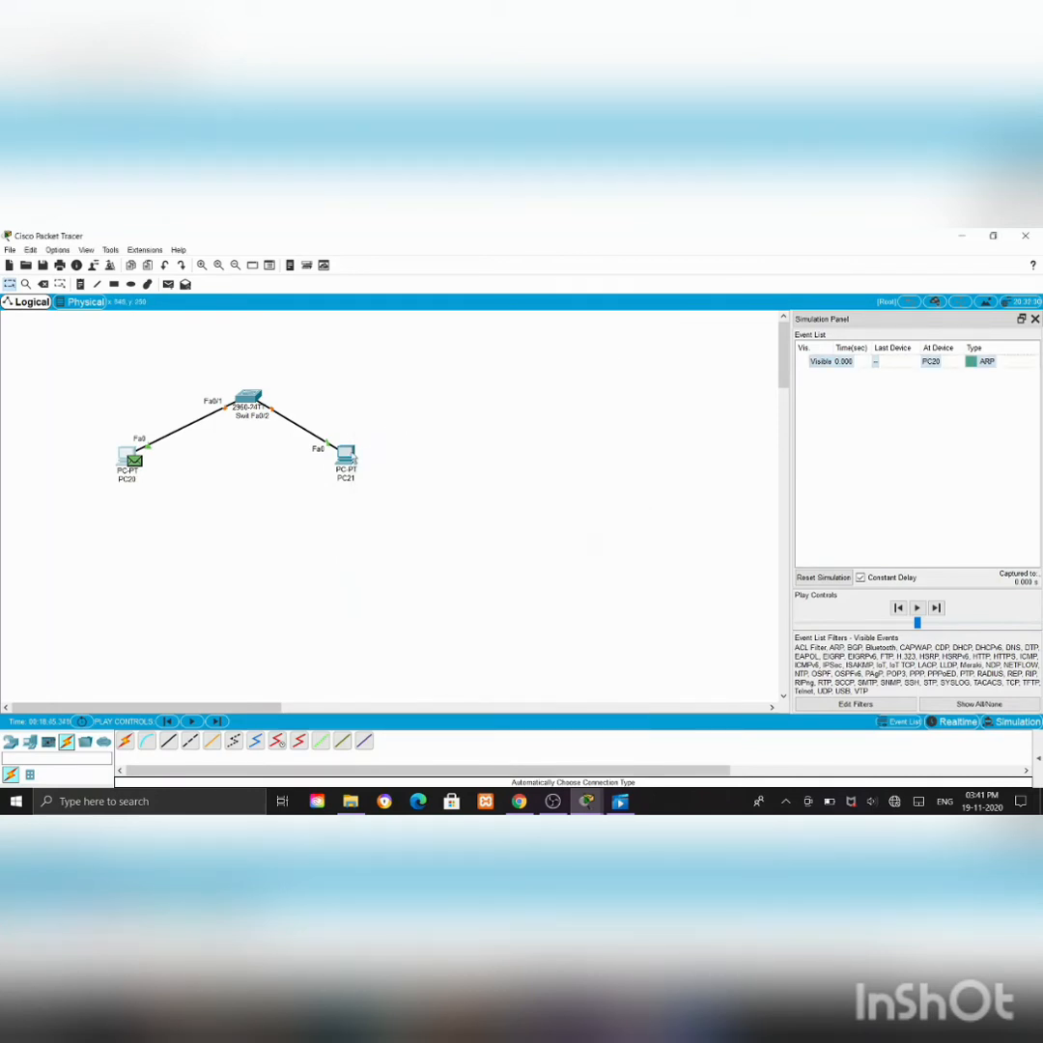
- Configure FastEthernet0 of PC21 with the static IP address 192.168.1.2 and subnet mask 255.255.255.0
left_click(353, 460)
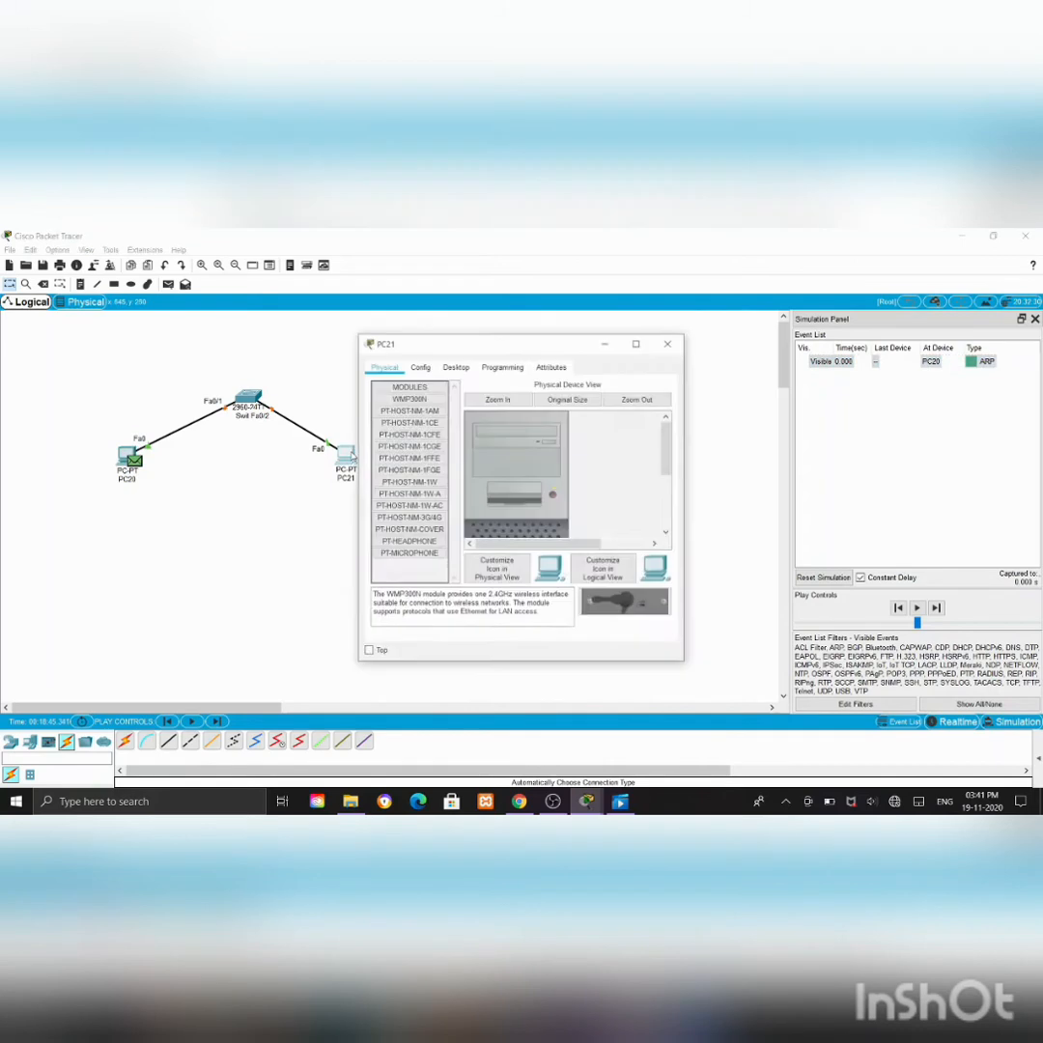
left_click(420, 368)
left_click(406, 434)
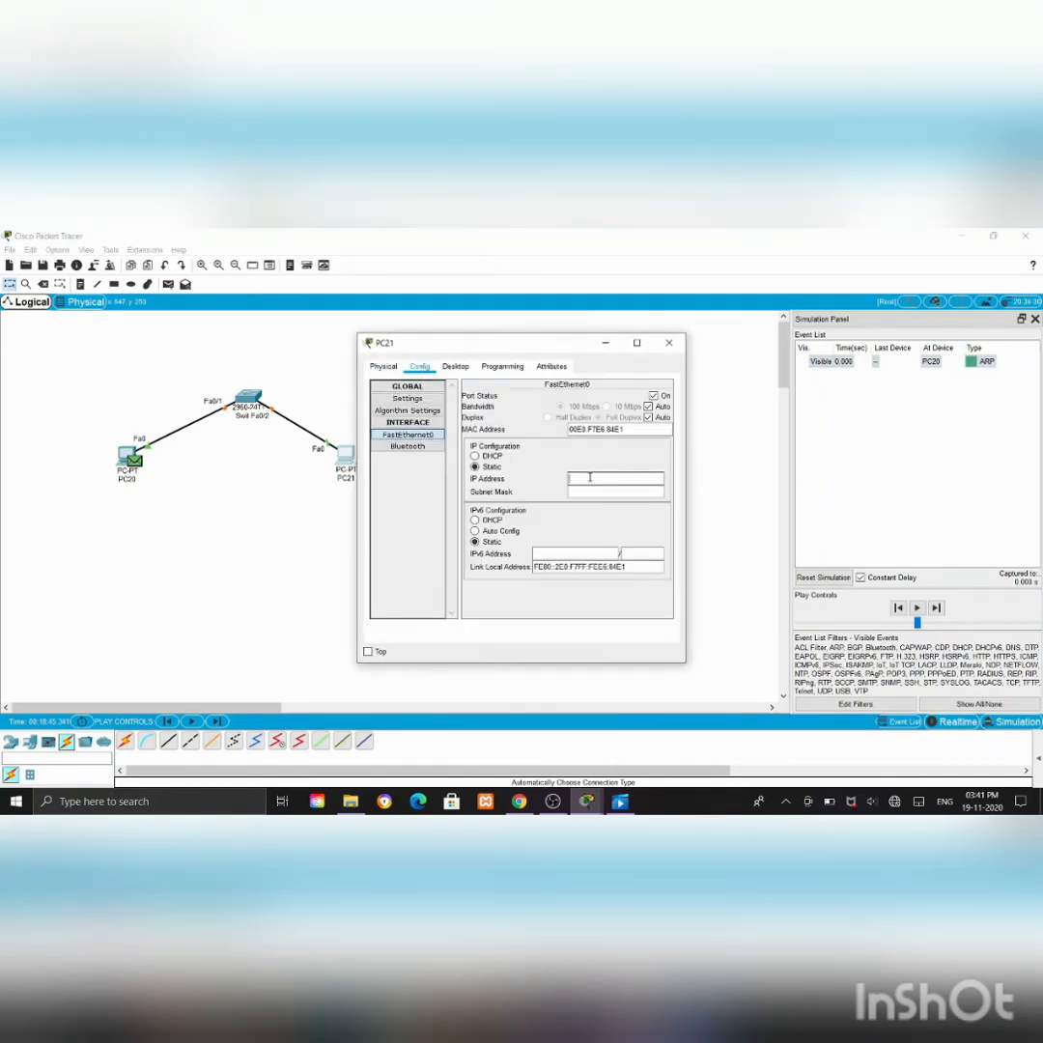
left_click(593, 493)
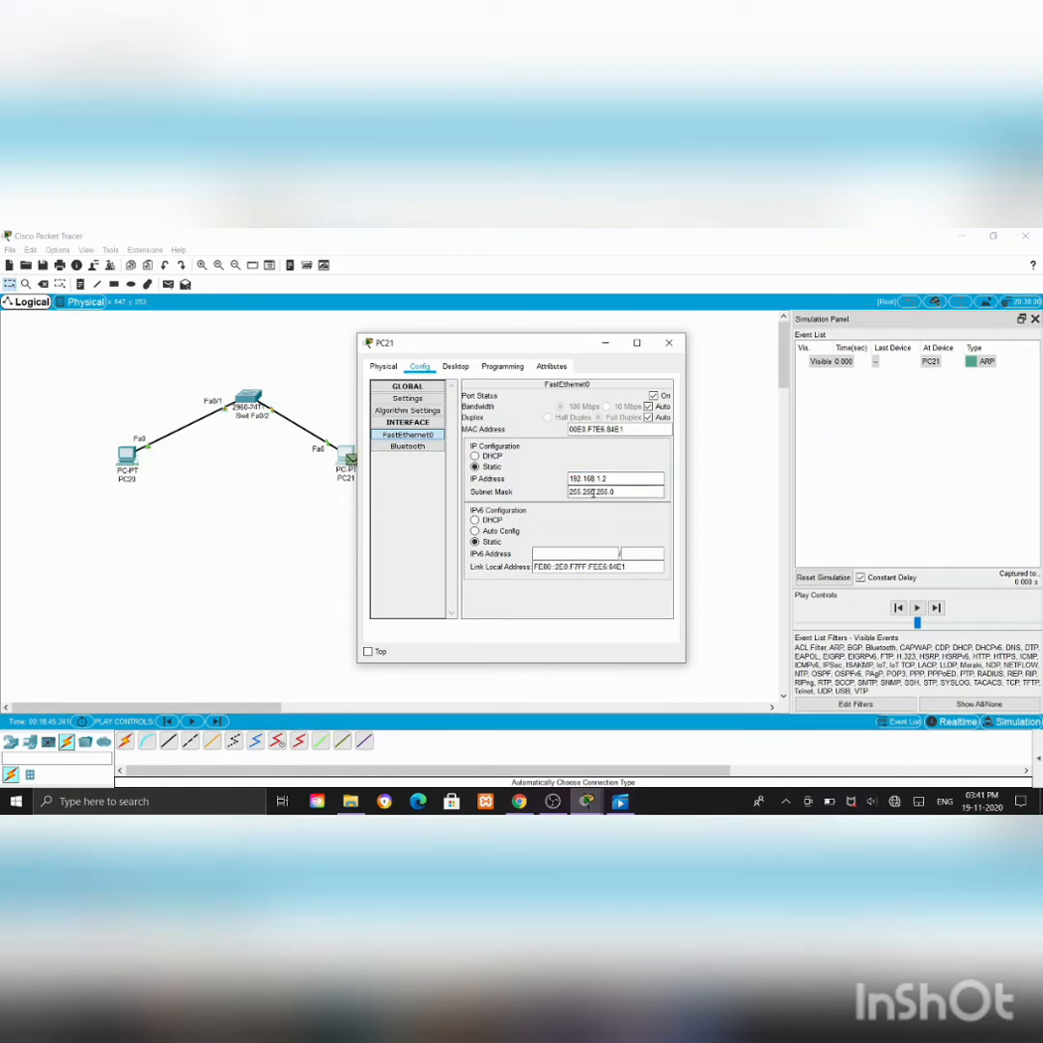
left_click(607, 342)
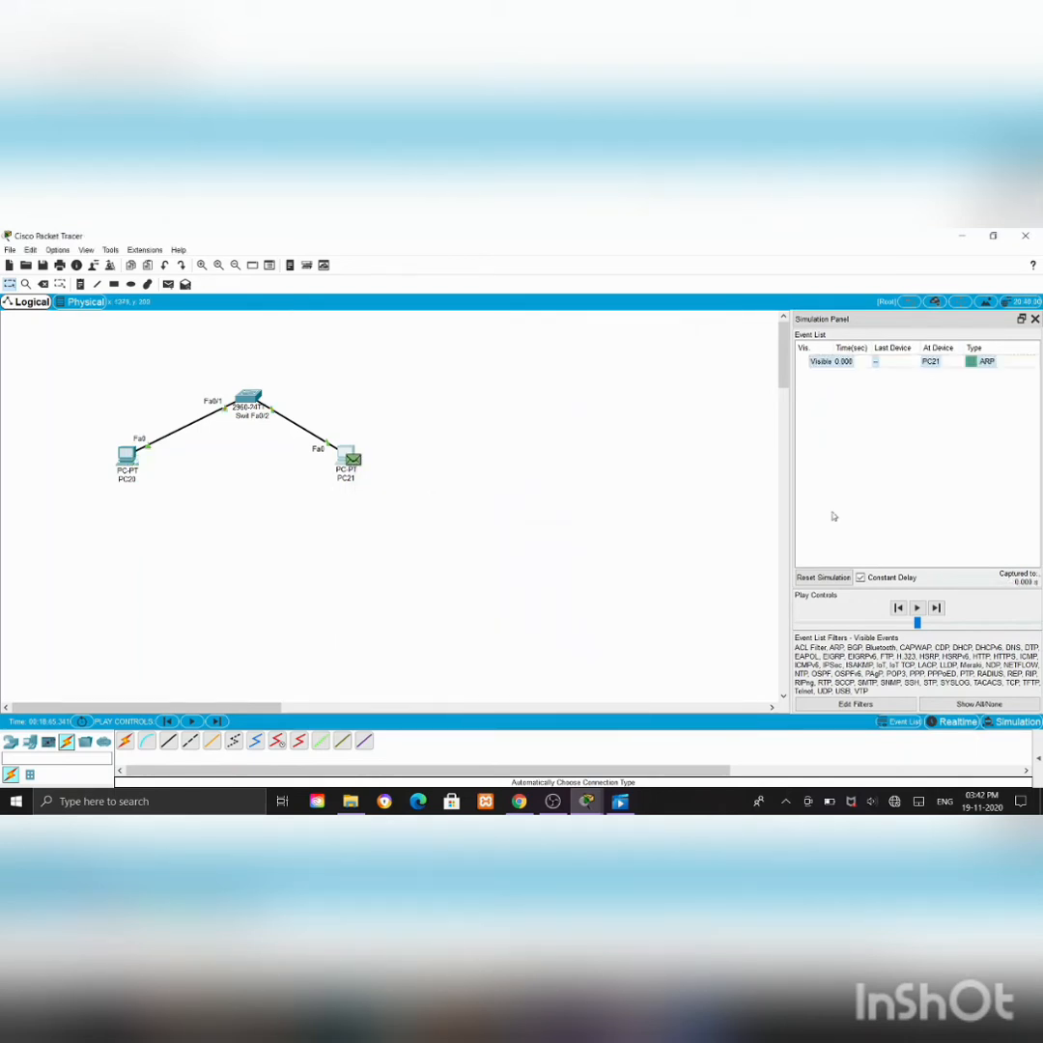
- Change to Realtime mode and test the connection by running ping 192.168.1.2 from PC20's command prompt
left_click(941, 722)
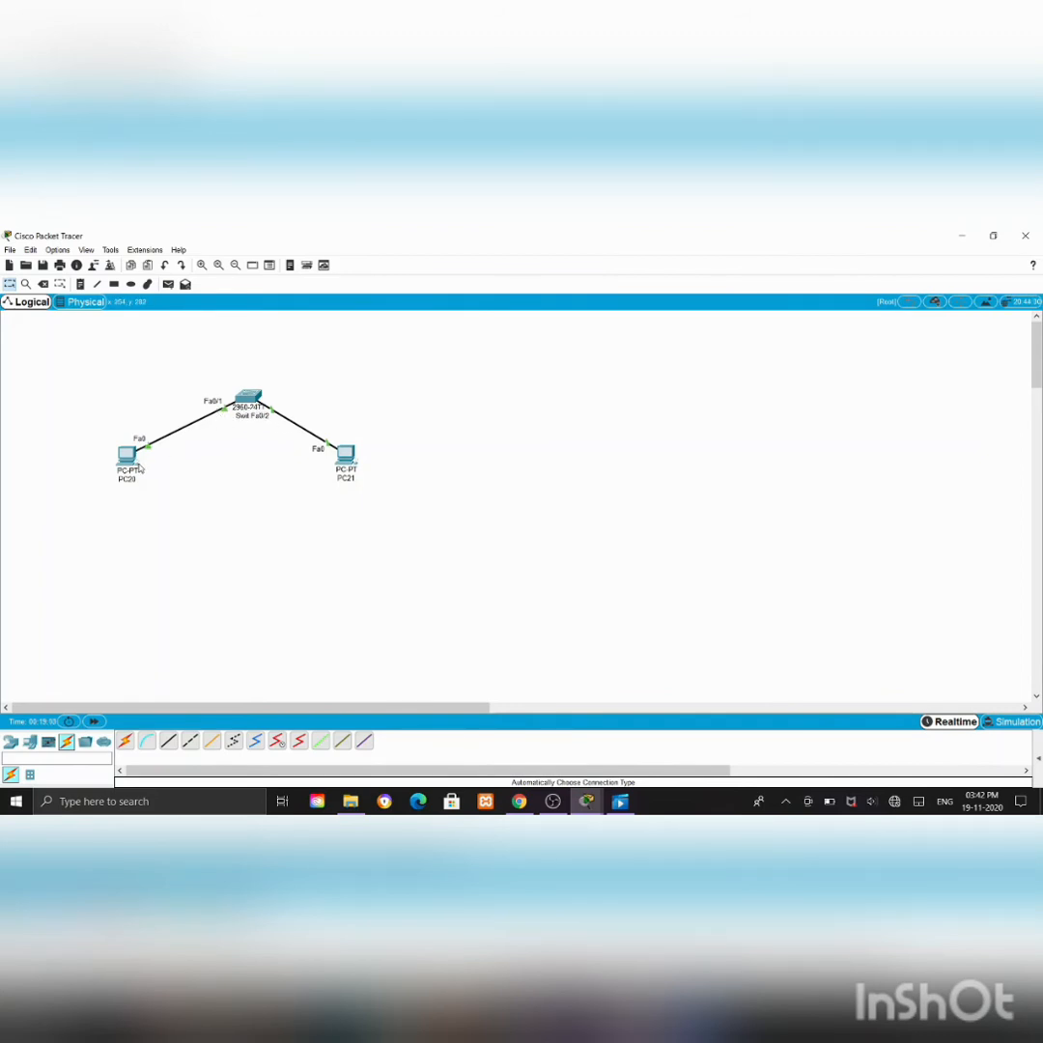
mouse_move(131, 461)
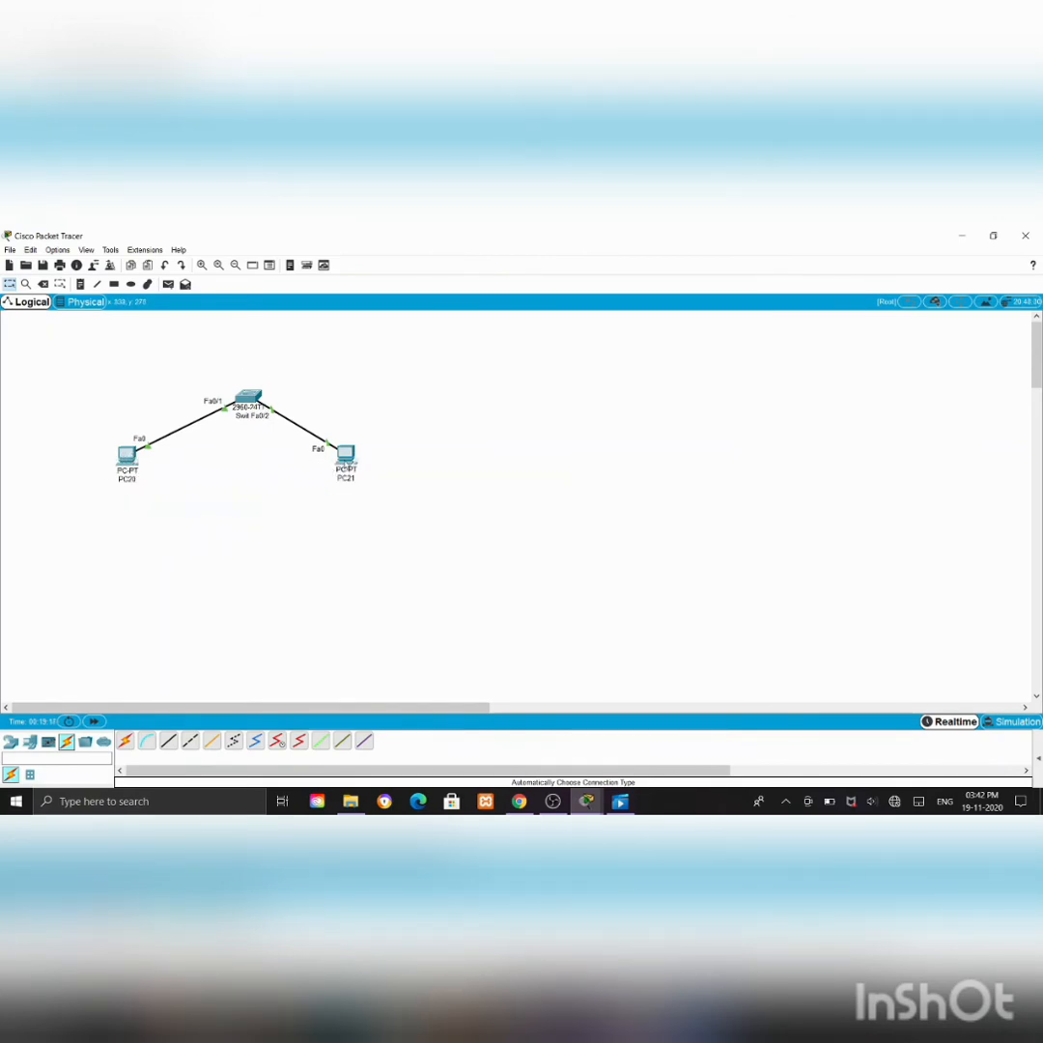
left_click(130, 457)
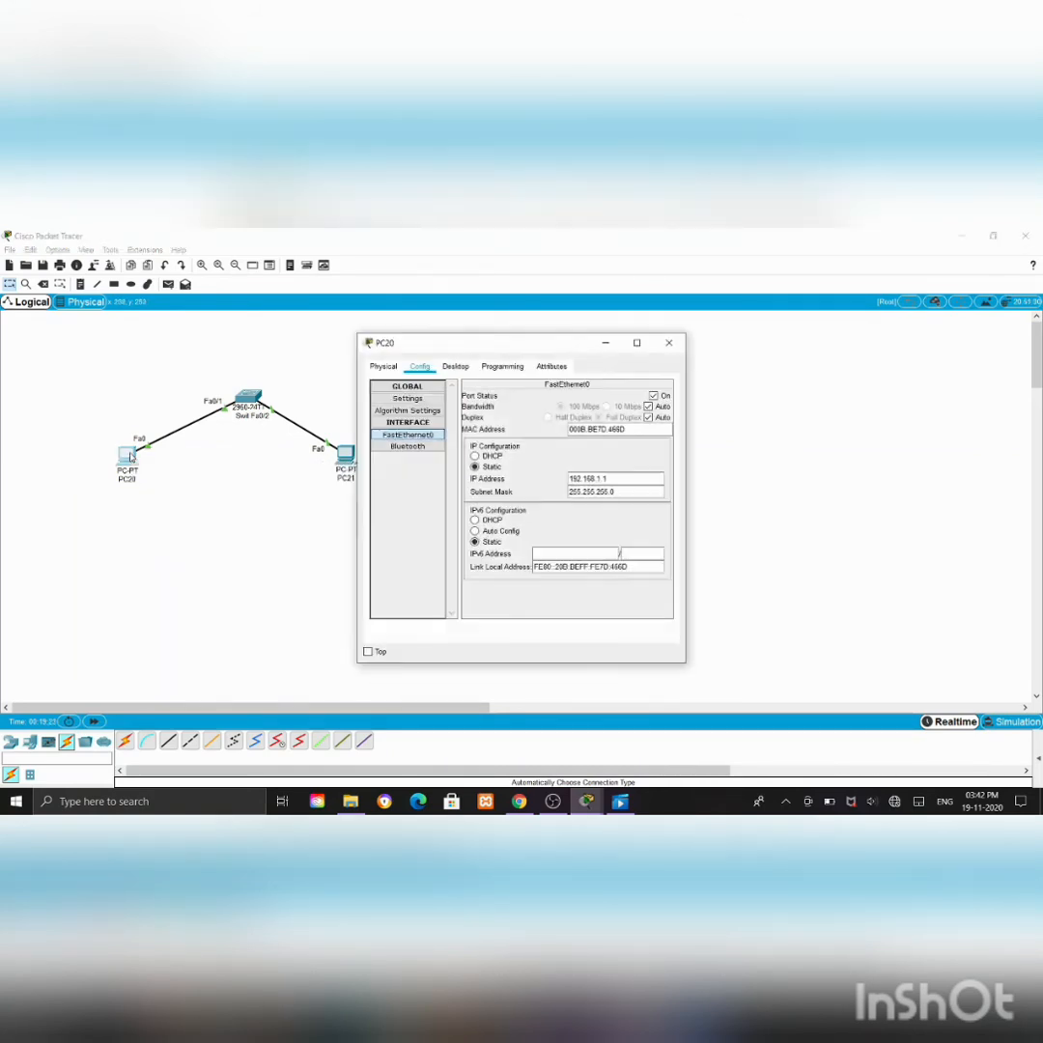
left_click(455, 367)
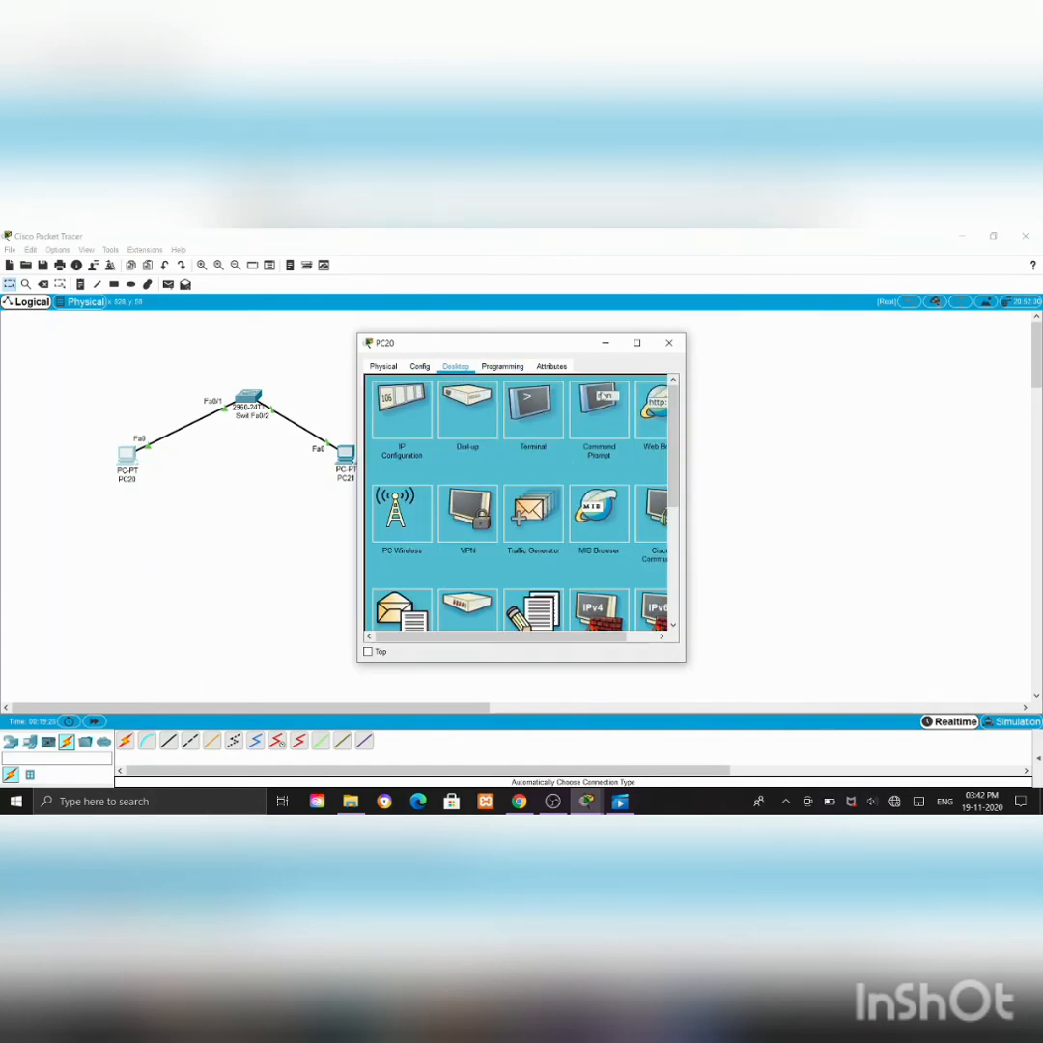
left_click(599, 415)
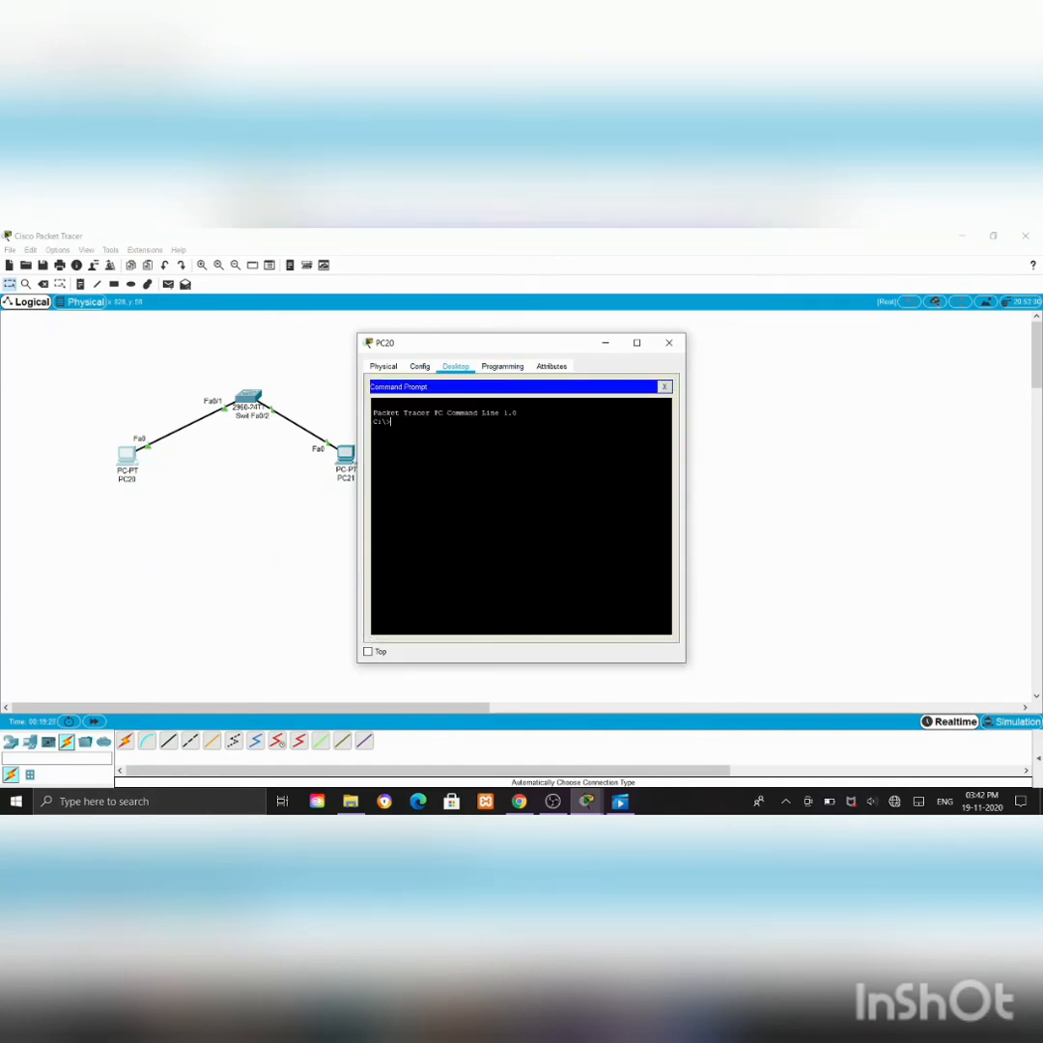
type("ping")
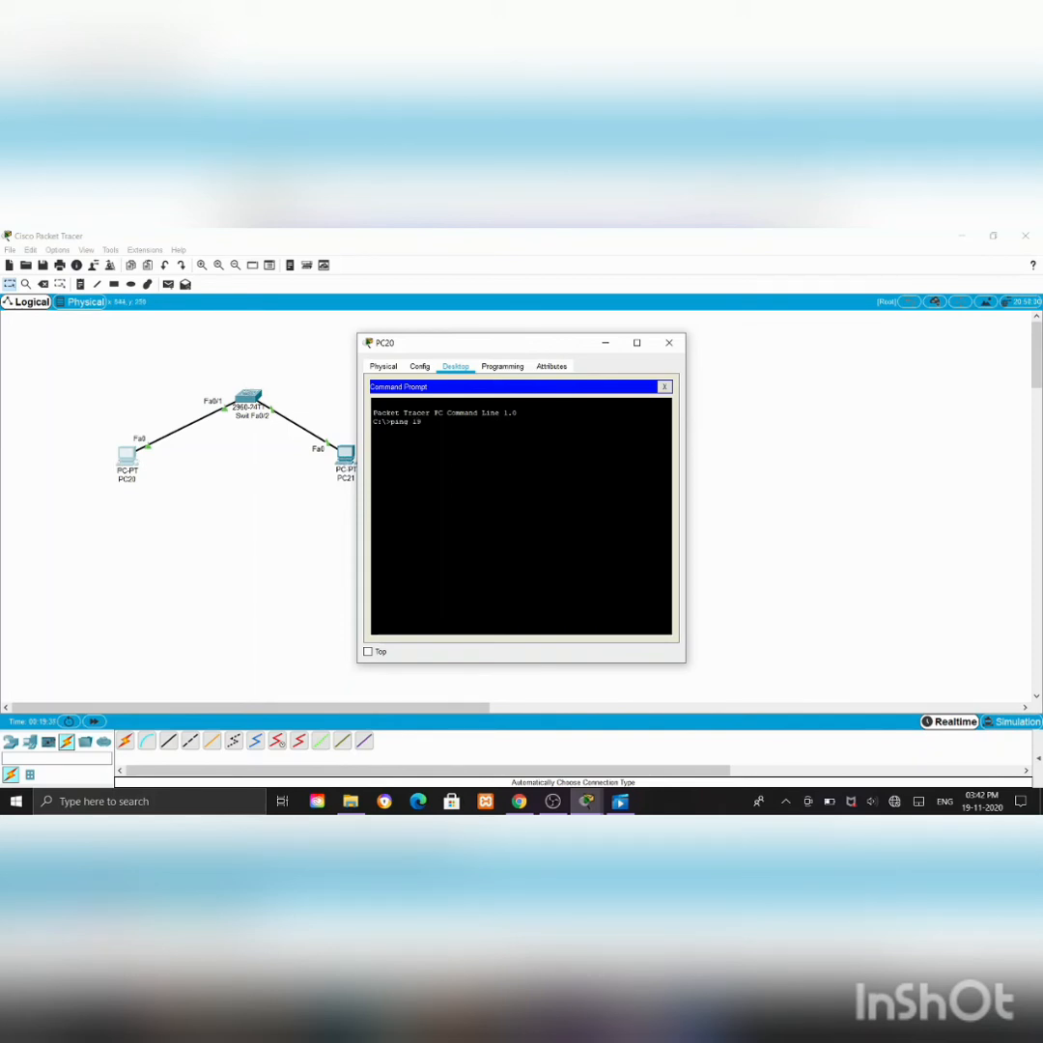
type("192.168.")
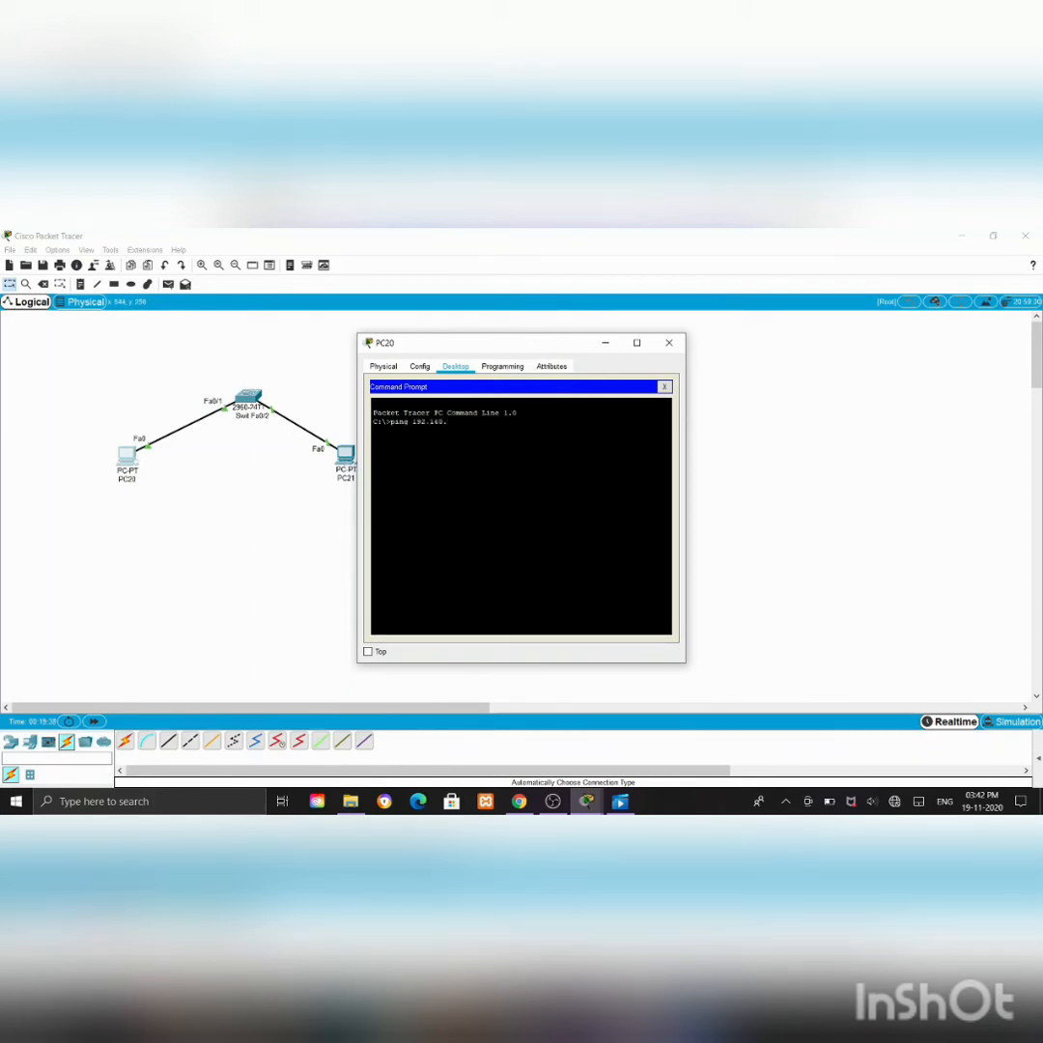
type("1.2")
left_click_drag(412, 422, 466, 423)
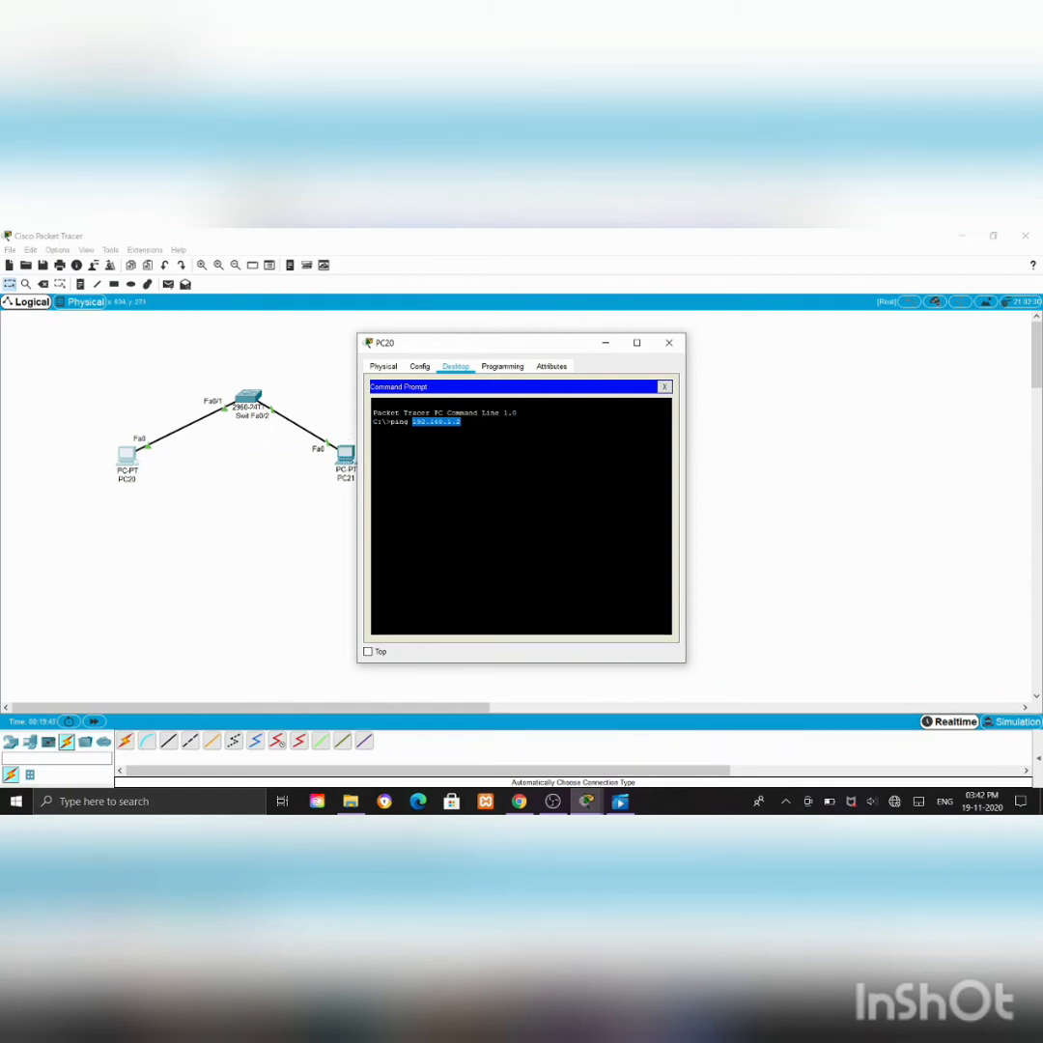
left_click(462, 422)
key("Return")
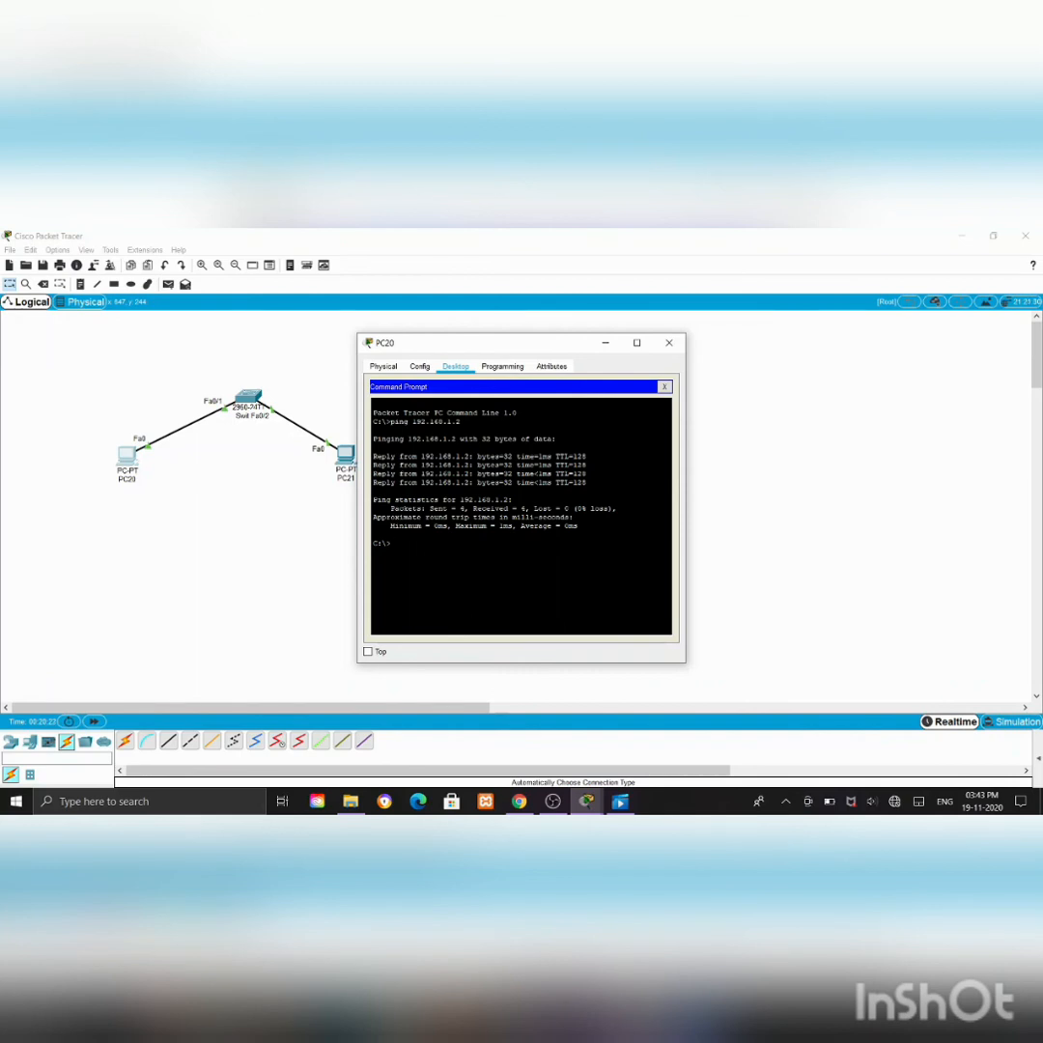
left_click(604, 343)
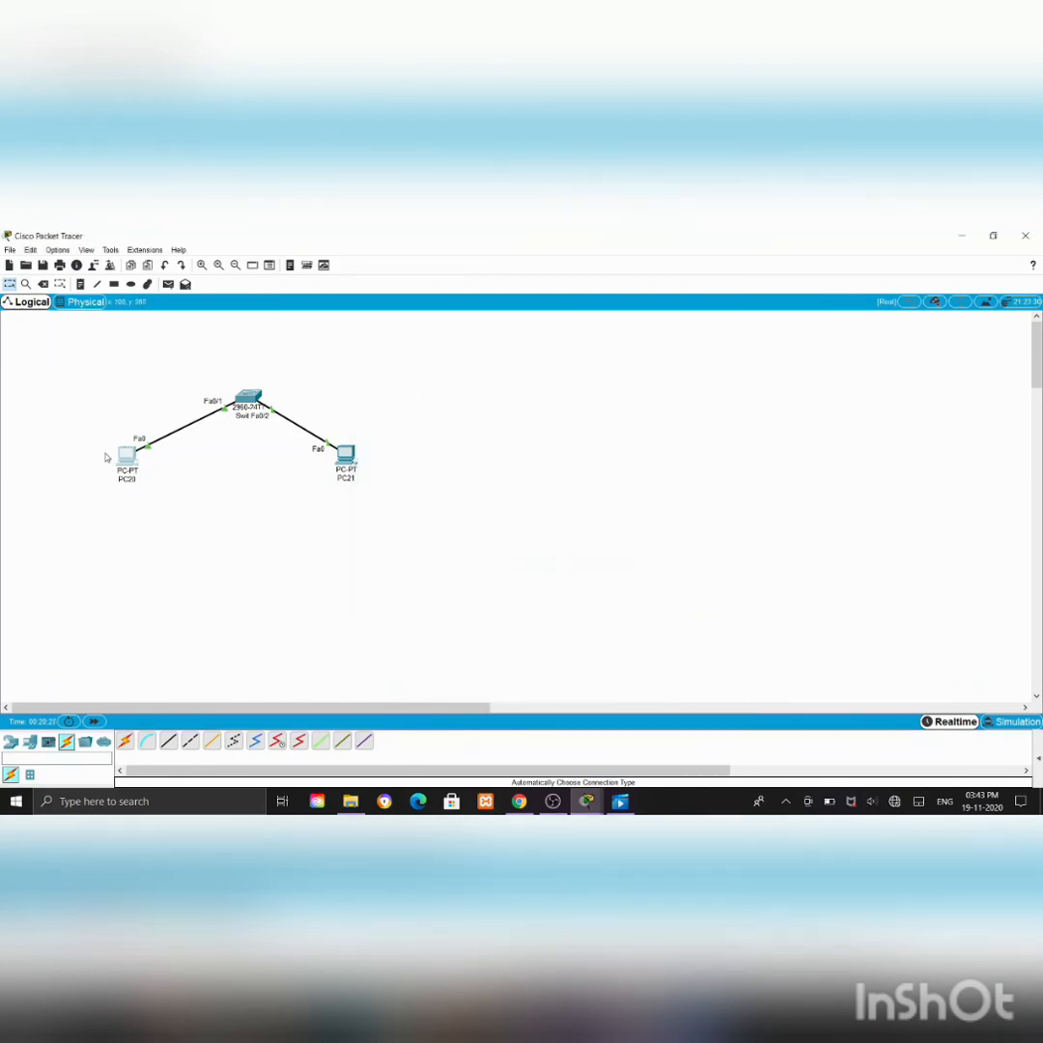
- Select the switch and both PCs together in the workspace
left_click_drag(98, 375, 416, 525)
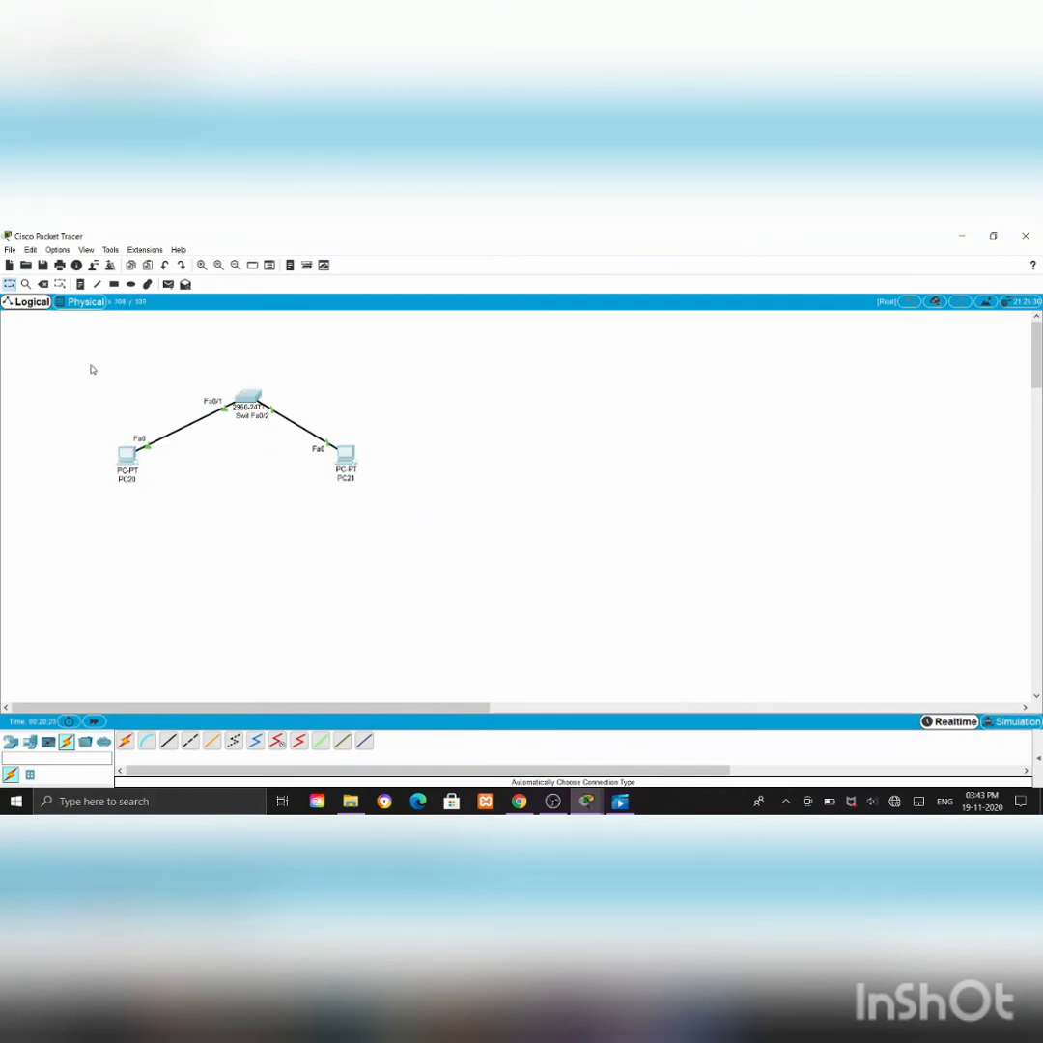